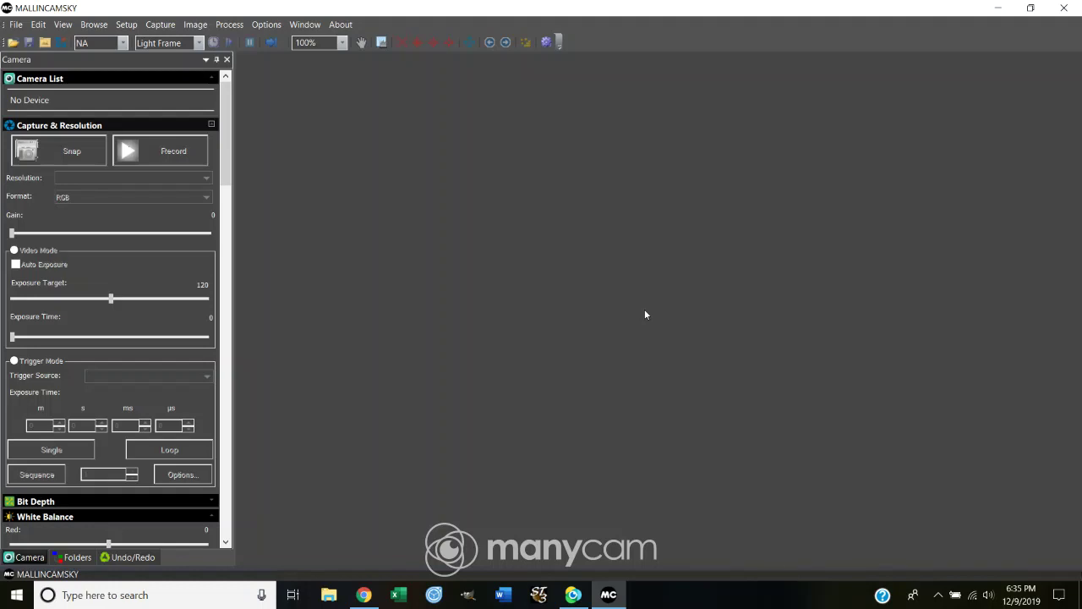
- Open the NGC 1977 15 SEC GAIN f5-2 image from the Sharpless 279 Running Man folder
left_click(16, 26)
left_click(38, 42)
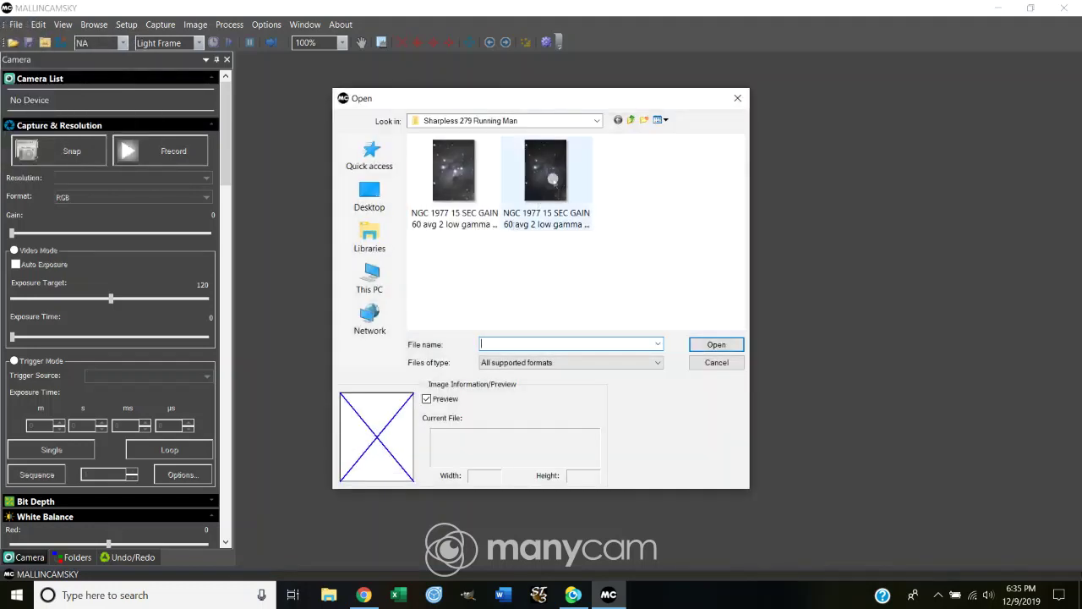
left_click(552, 178)
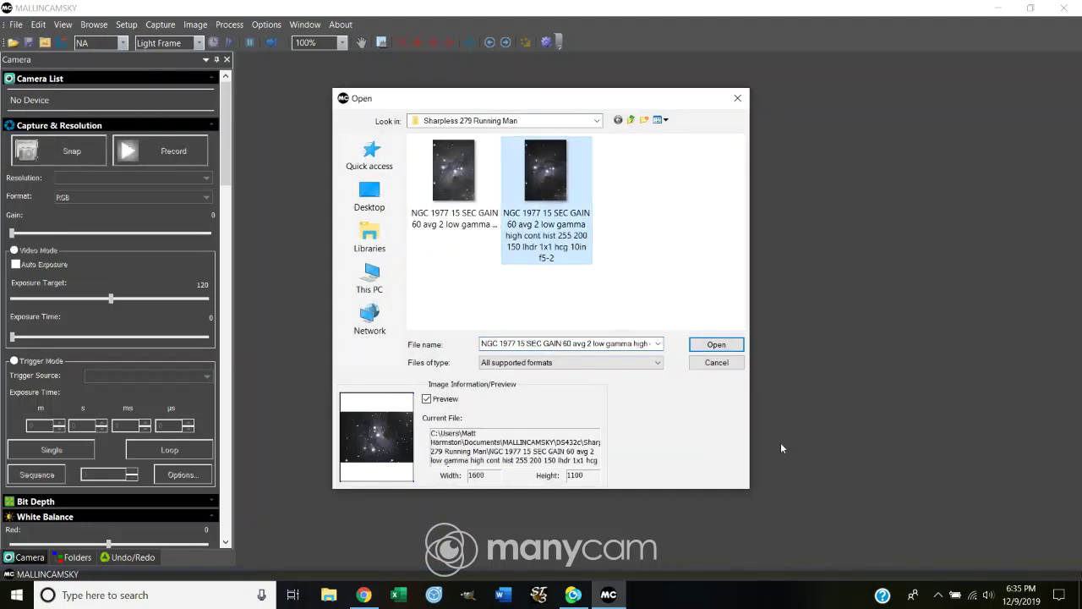
left_click(717, 346)
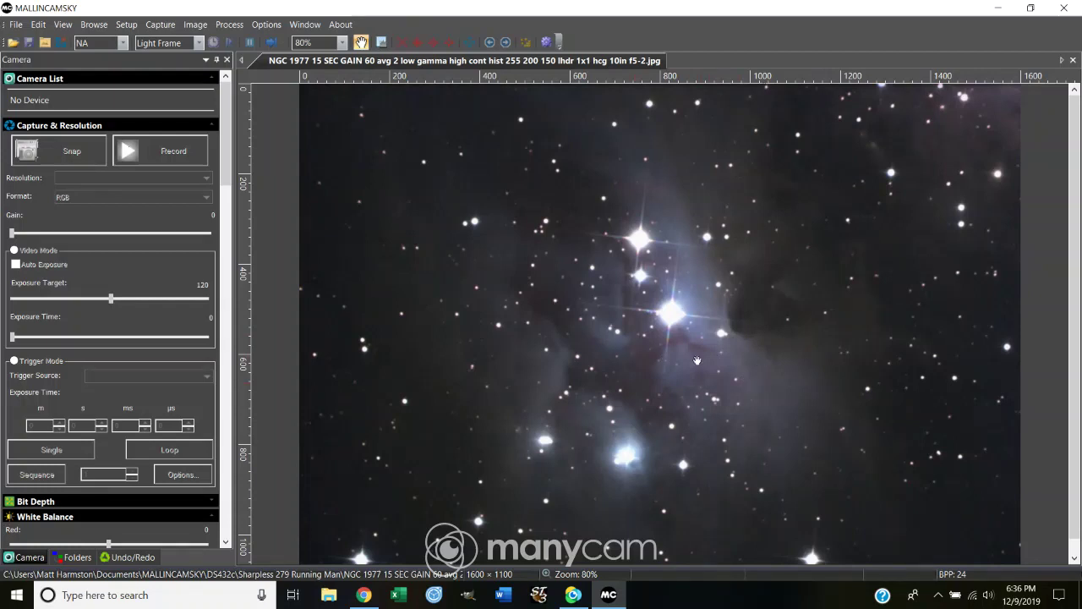
scroll(727, 347, "down", 1)
scroll(727, 348, "up", 1)
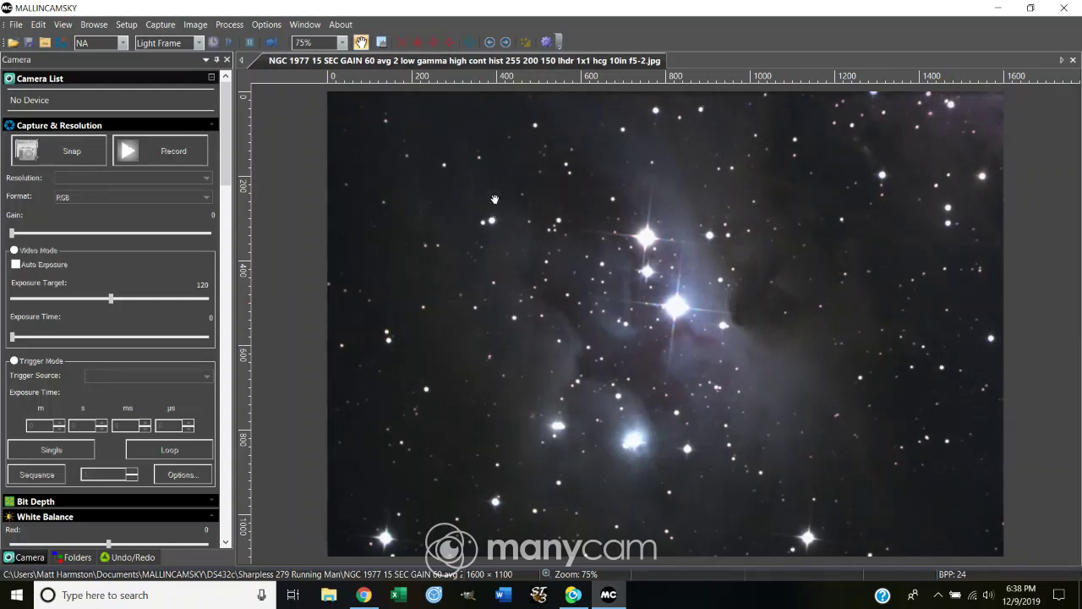
- Rotate the image 90° clockwise into an 1100 × 1600 portrait frame
left_click(199, 26)
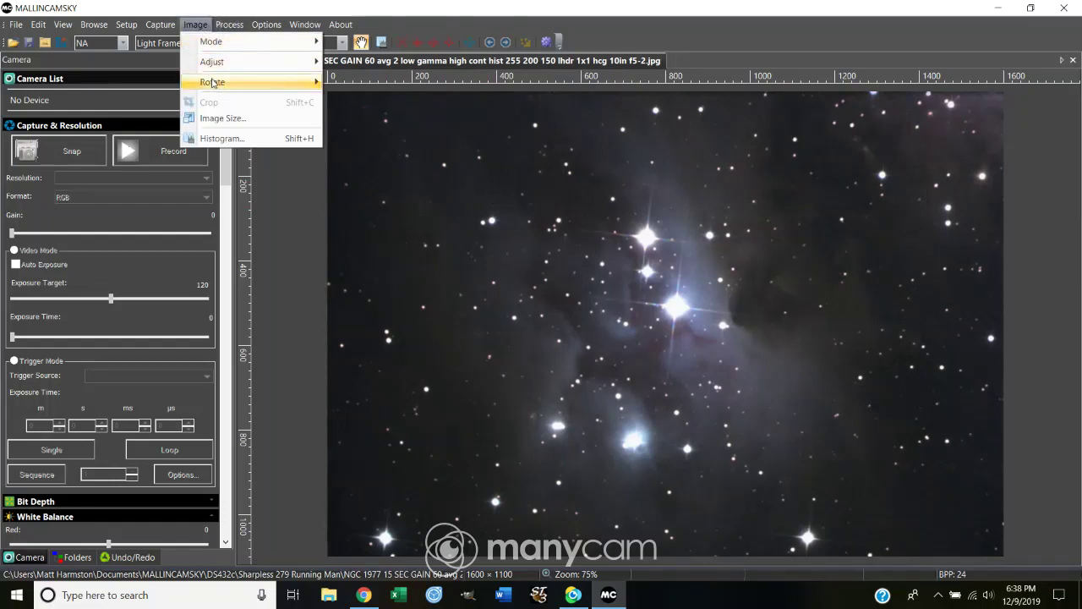
mouse_move(213, 83)
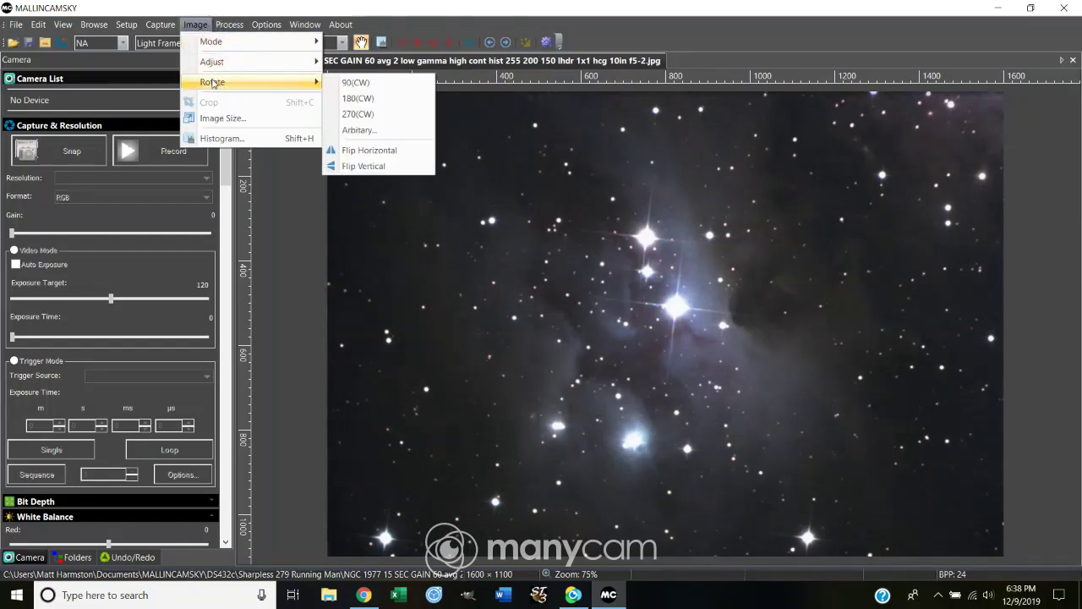
left_click(355, 83)
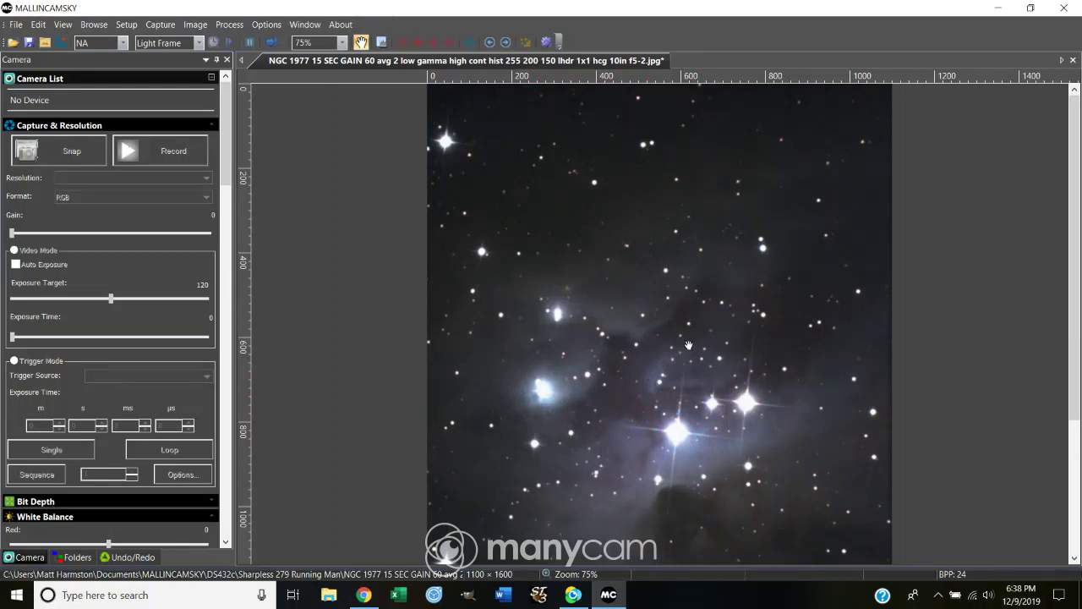
- Zoom in and pan across the rotated frame to inspect the stars
scroll(690, 346, "down", 1)
scroll(689, 346, "down", 1)
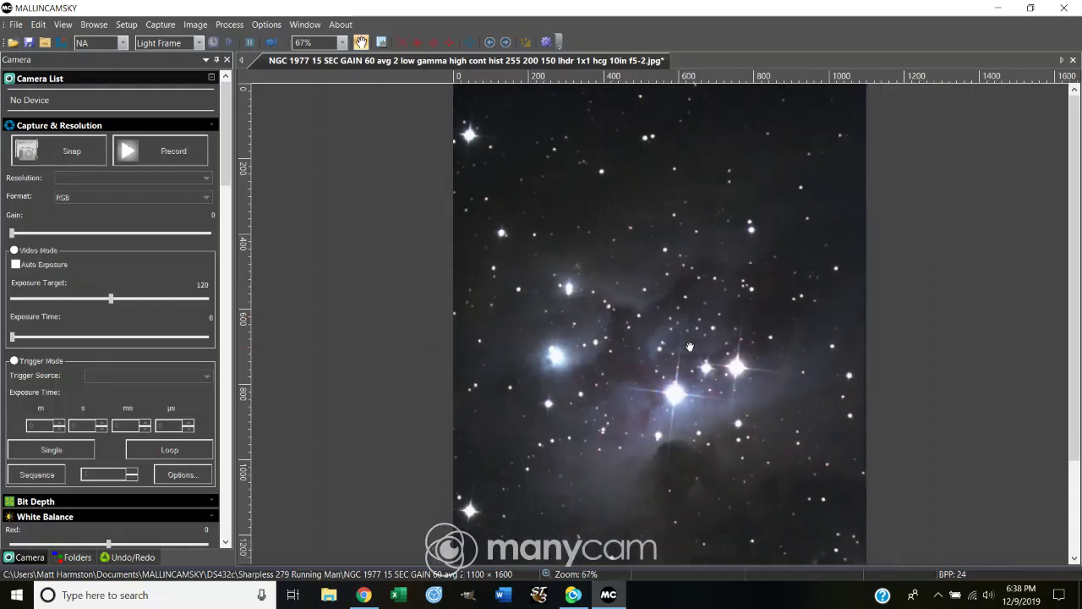
scroll(689, 345, "down", 1)
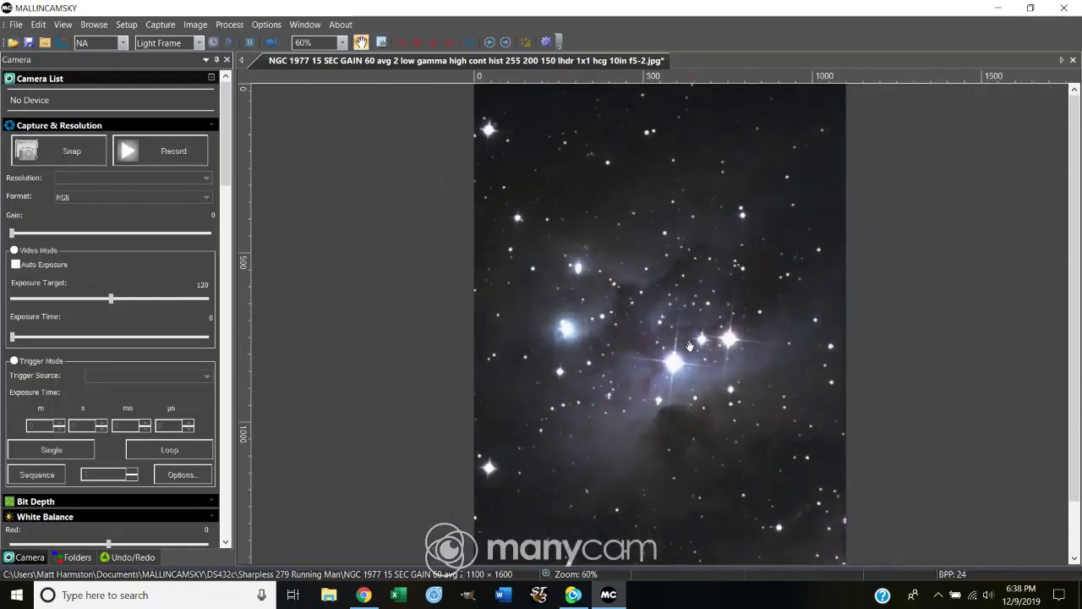
scroll(691, 349, "up", 10)
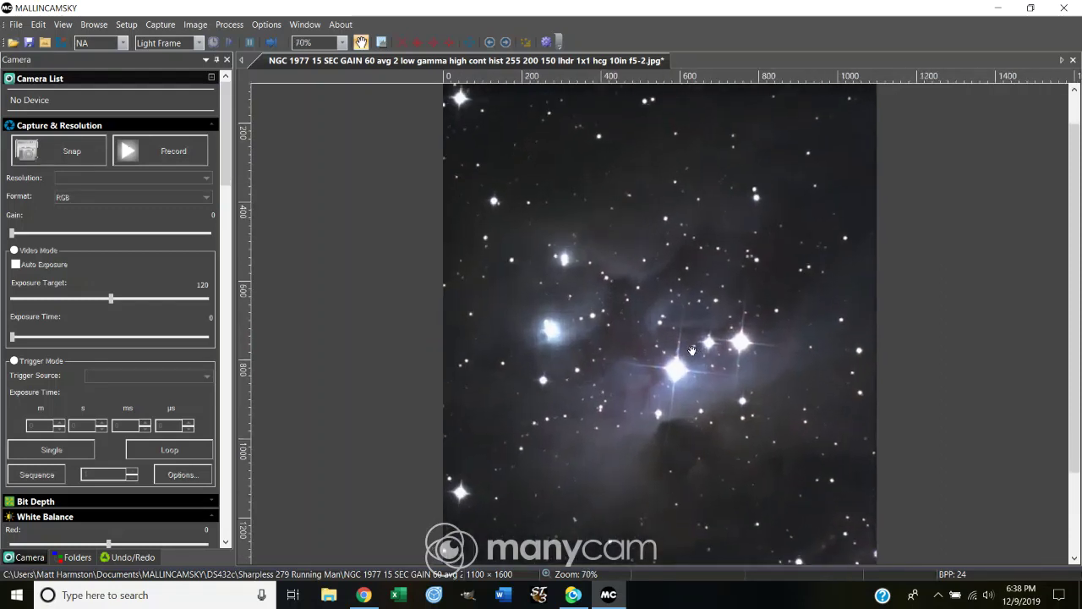
scroll(691, 350, "up", 1)
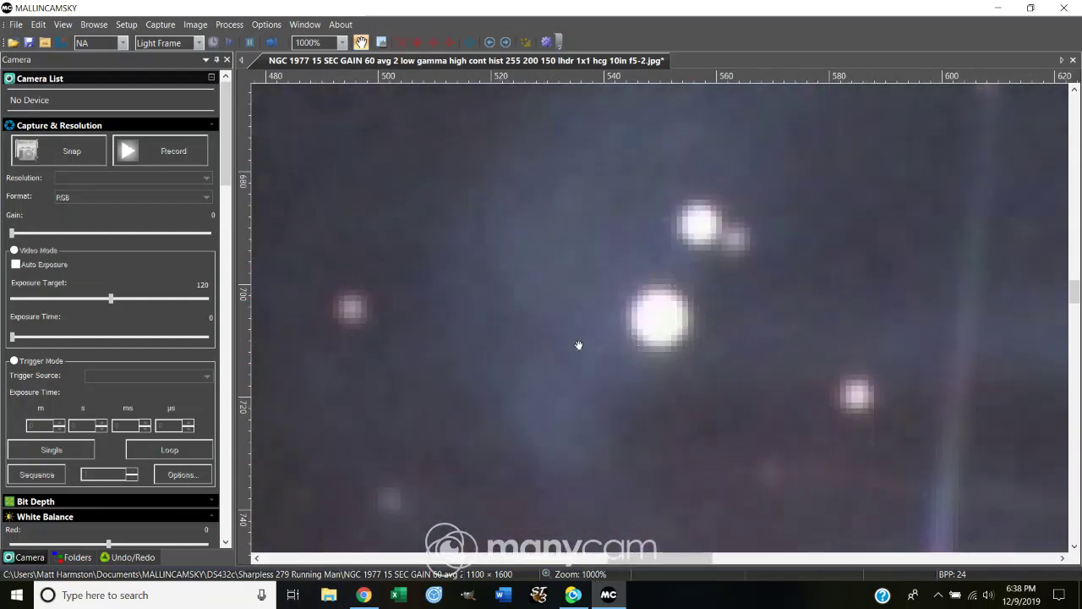
left_click_drag(575, 343, 656, 314)
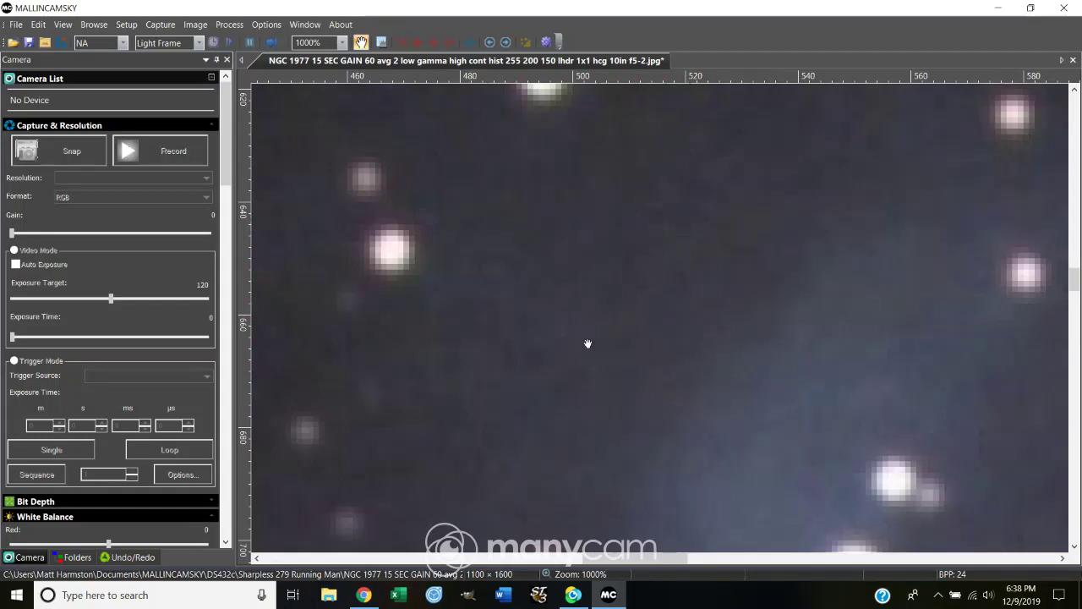
scroll(614, 310, "down", 10)
scroll(614, 311, "down", 3)
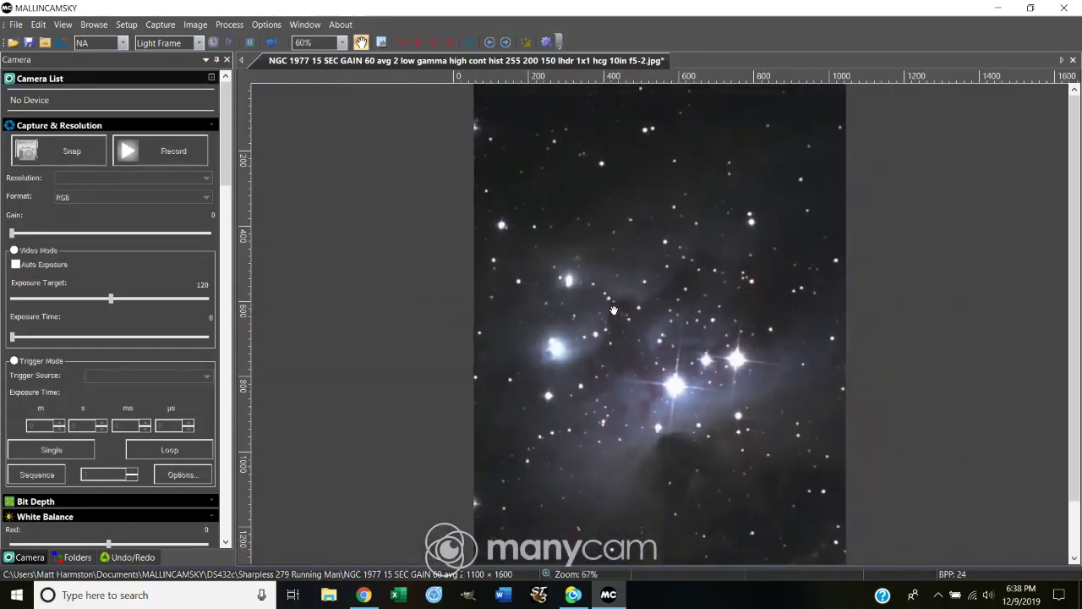
scroll(614, 310, "up", 1)
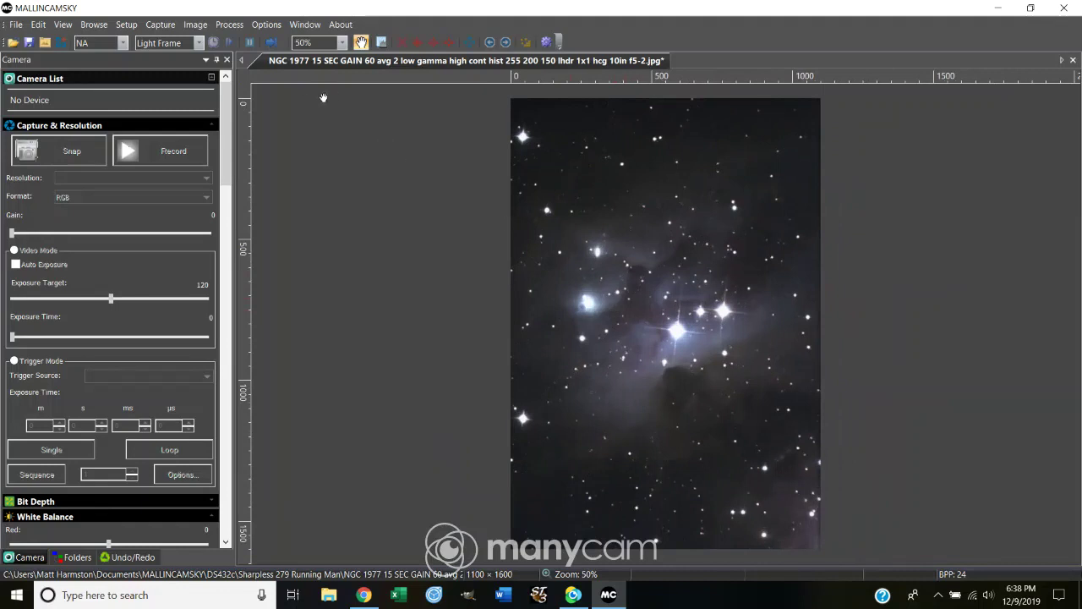
- Open the Curve adjustment dialog and move it to the top-left corner
left_click(200, 26)
mouse_move(207, 63)
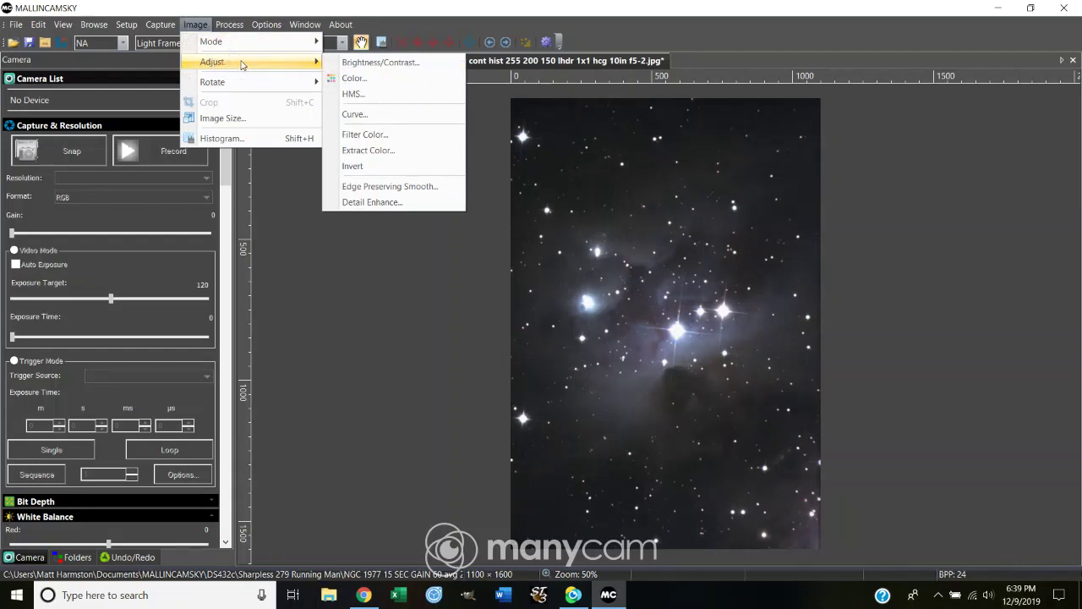
left_click(383, 116)
left_click_drag(508, 185, 99, 33)
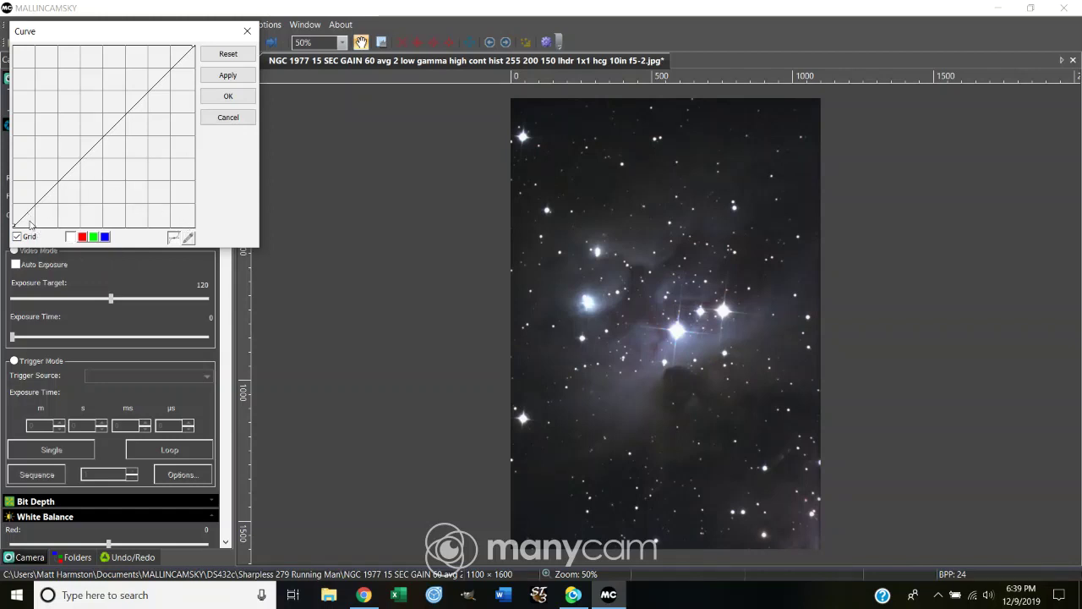
- Check the red, green and blue channel curves, then return to all channels combined
left_click(82, 238)
left_click(94, 237)
left_click(104, 238)
left_click(70, 237)
- Add a control point and bend the curve upward, then ease it back slightly
left_click(105, 138)
left_click_drag(105, 139, 55, 85)
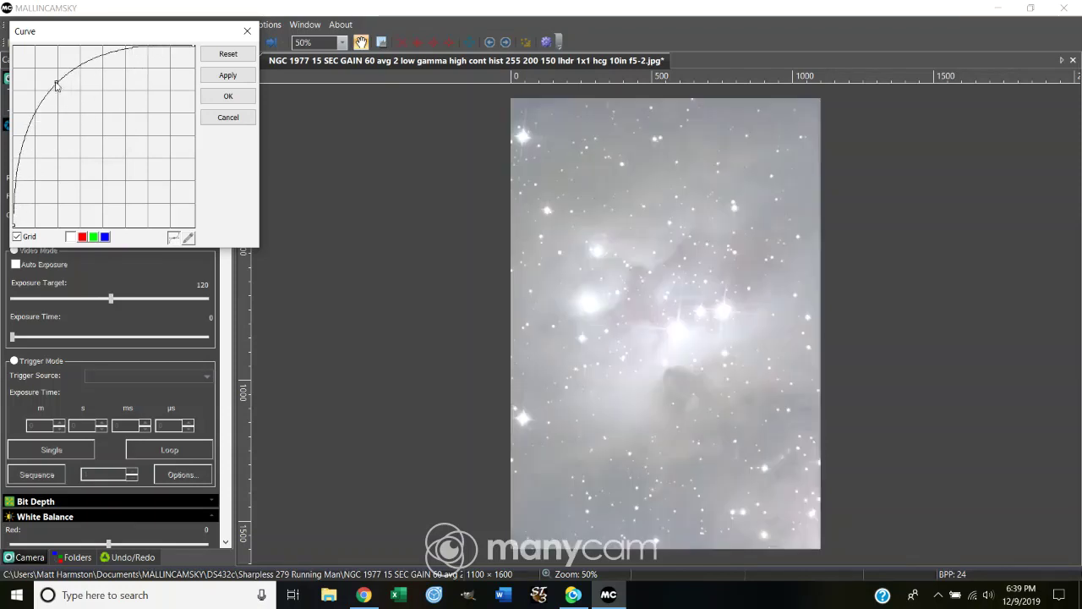
left_click_drag(55, 84, 78, 113)
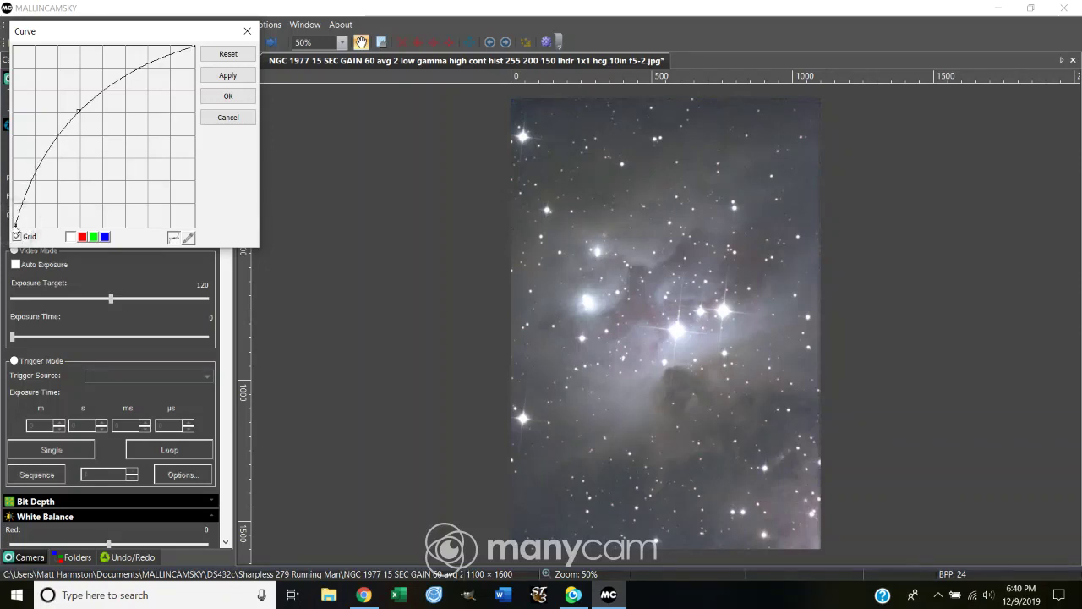
- Shift the black point to darken the sky, then add and remove a lower control point
left_click_drag(14, 227, 25, 227)
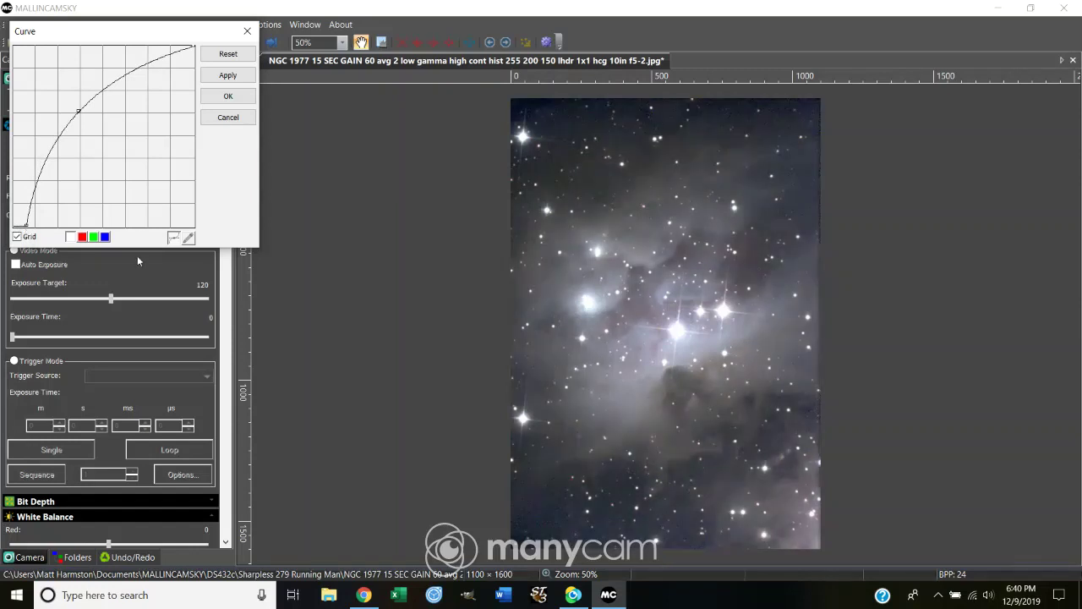
left_click(25, 226)
left_click_drag(25, 226, 22, 227)
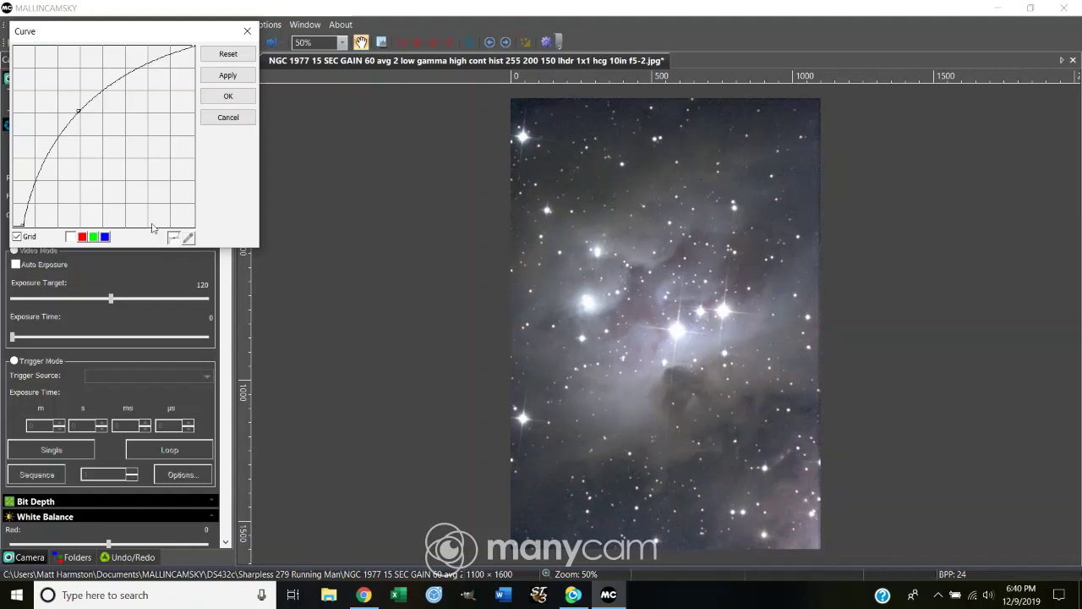
mouse_move(41, 172)
left_mouse_down()
mouse_move(58, 180)
mouse_move(37, 150)
left_mouse_up()
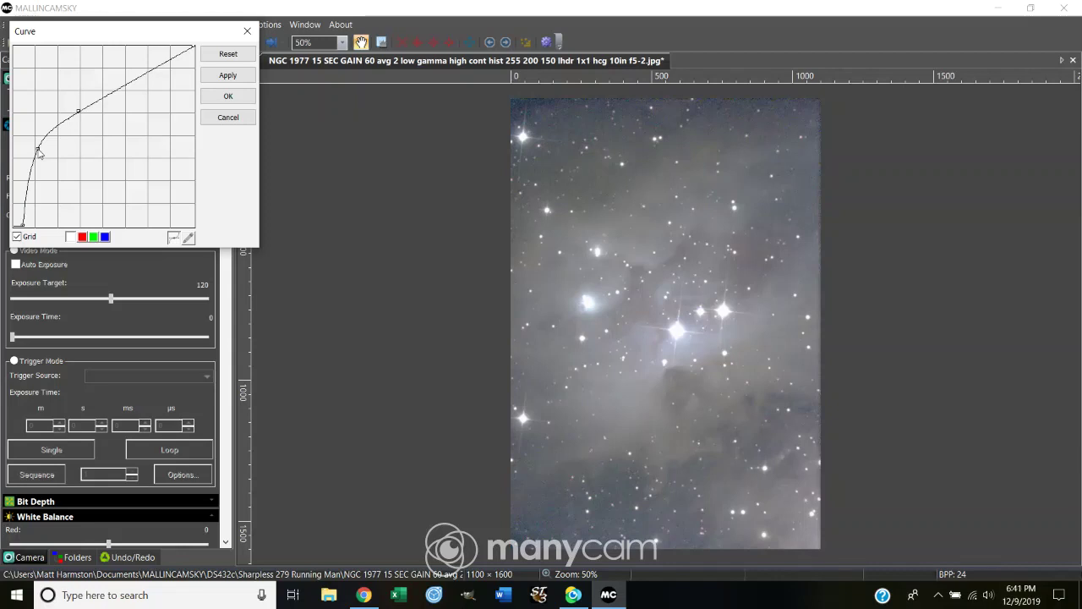
right_click(38, 150)
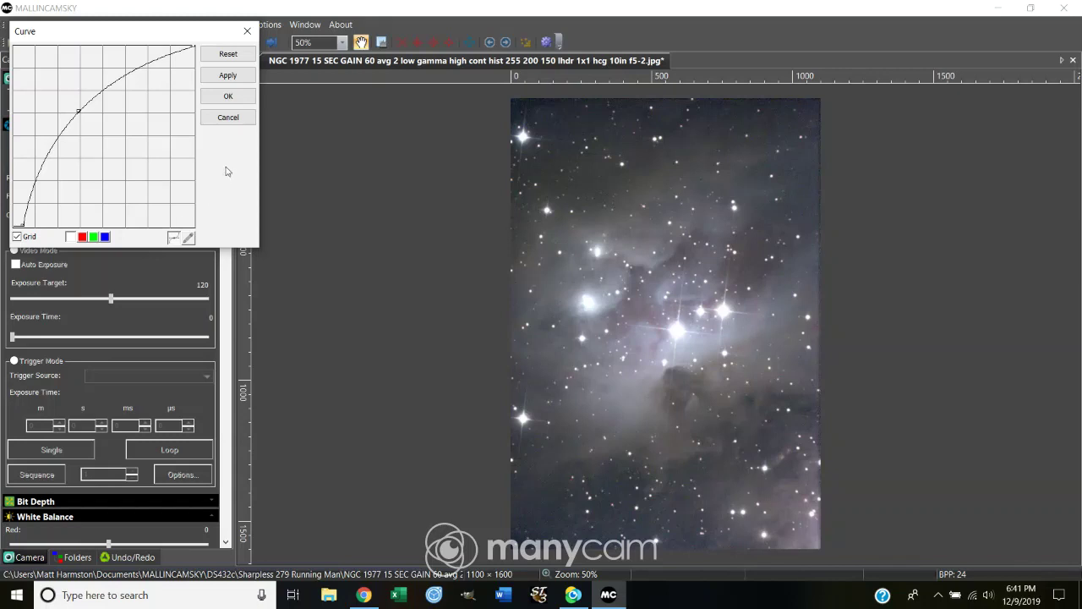
- Apply the curve and zoom in and out to inspect the brightened purplish nebulosity
left_click(229, 96)
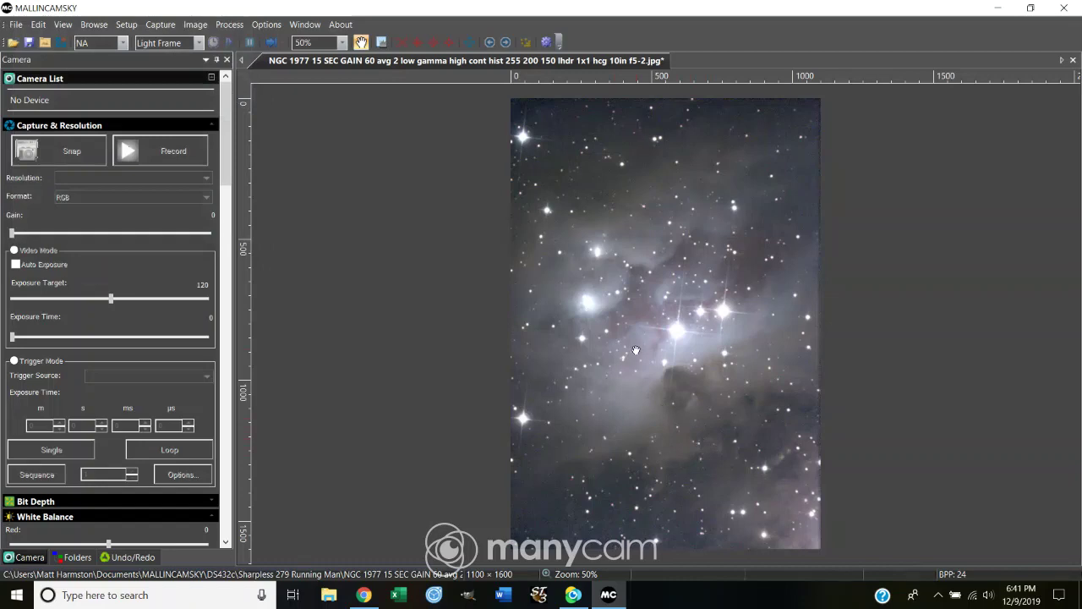
scroll(631, 353, "up", 5)
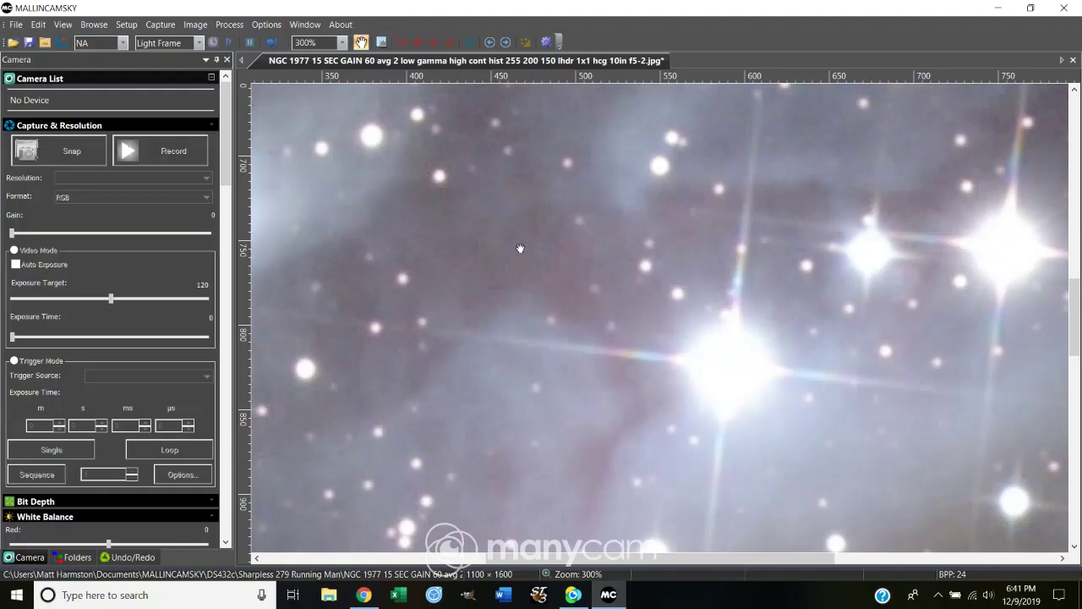
scroll(577, 347, "down", 4)
scroll(576, 346, "down", 2)
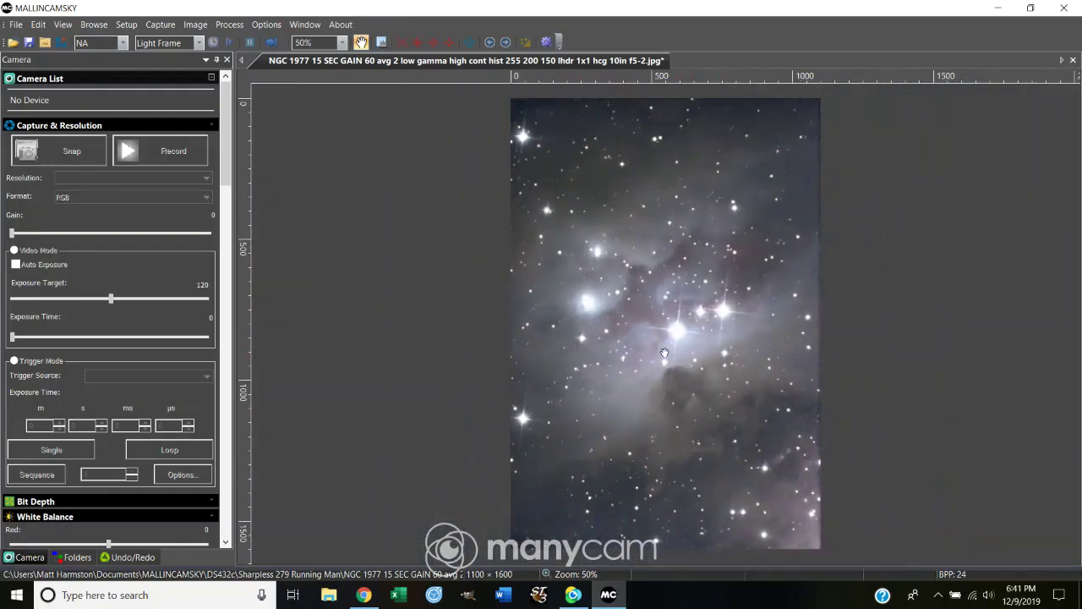
scroll(685, 369, "up", 2)
scroll(685, 370, "up", 3)
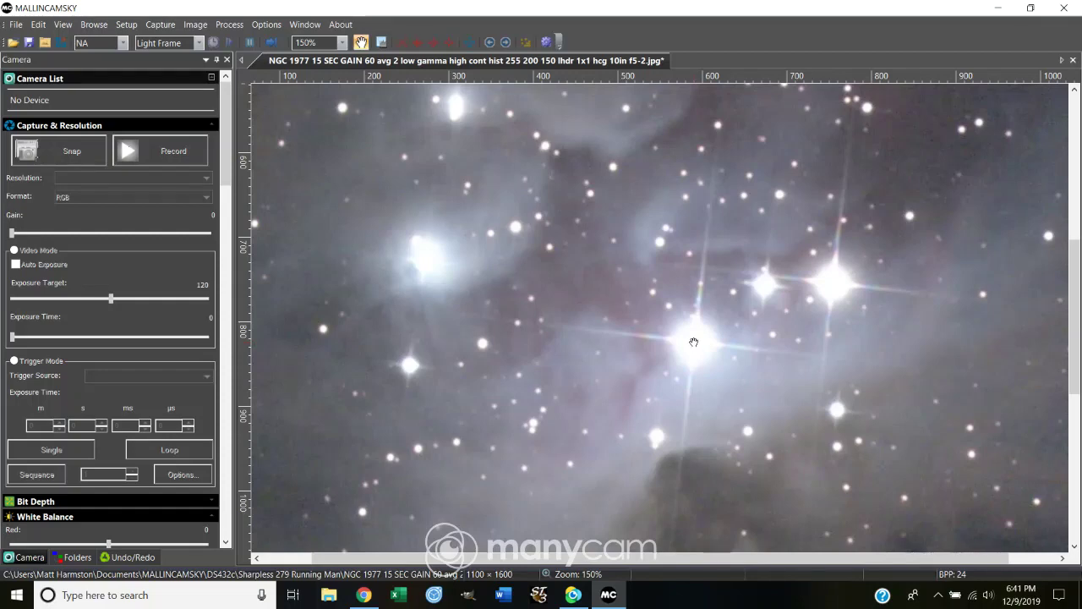
scroll(693, 341, "down", 3)
scroll(693, 341, "up", 5)
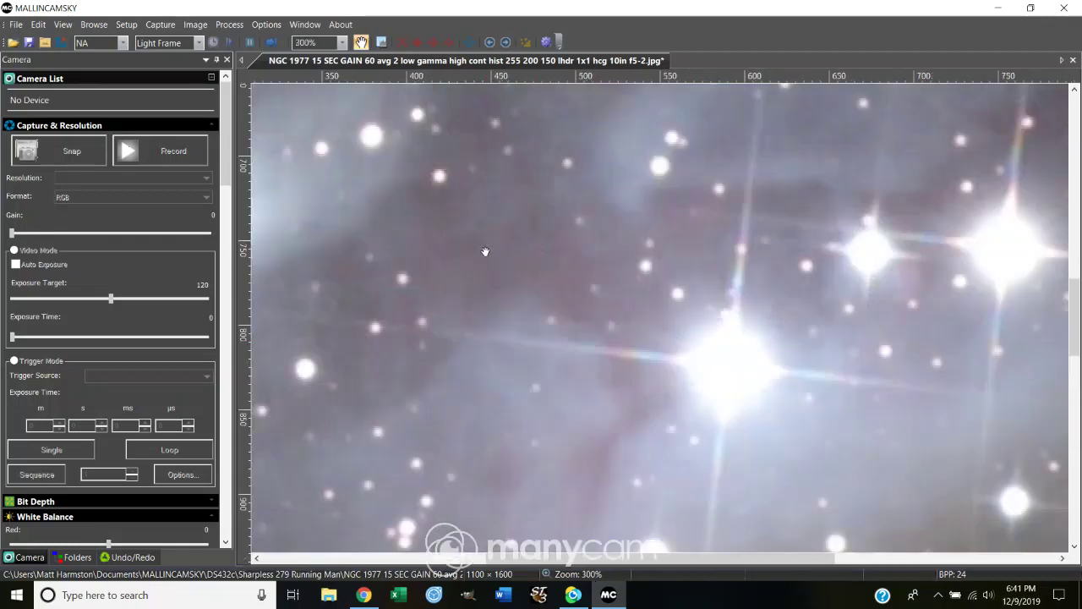
scroll(483, 252, "up", 1)
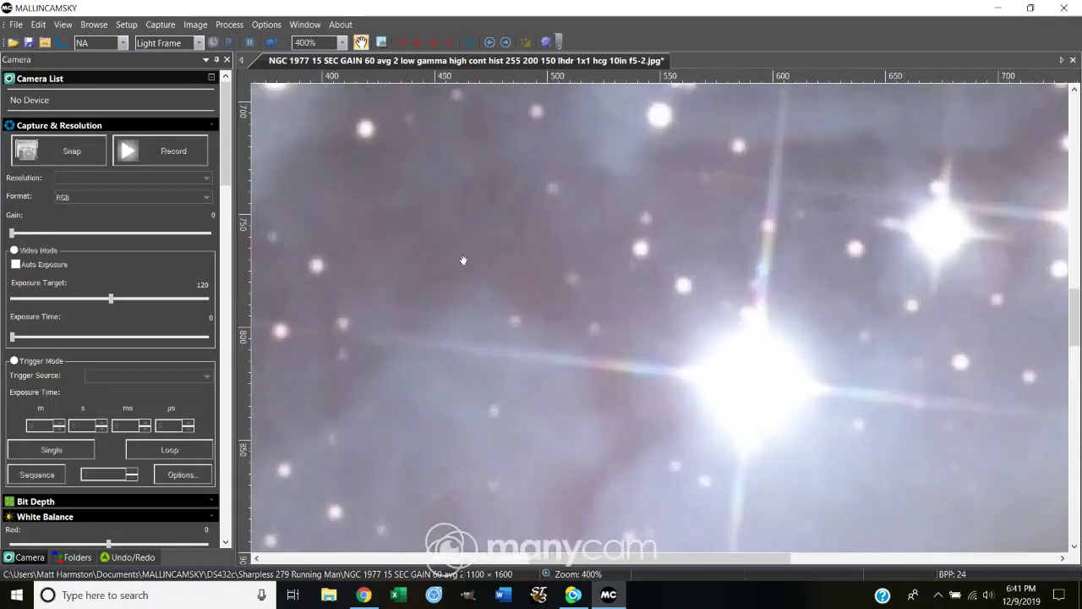
- Denoise the curve-brightened image with the Adaptive Wiener Filter
left_click(194, 26)
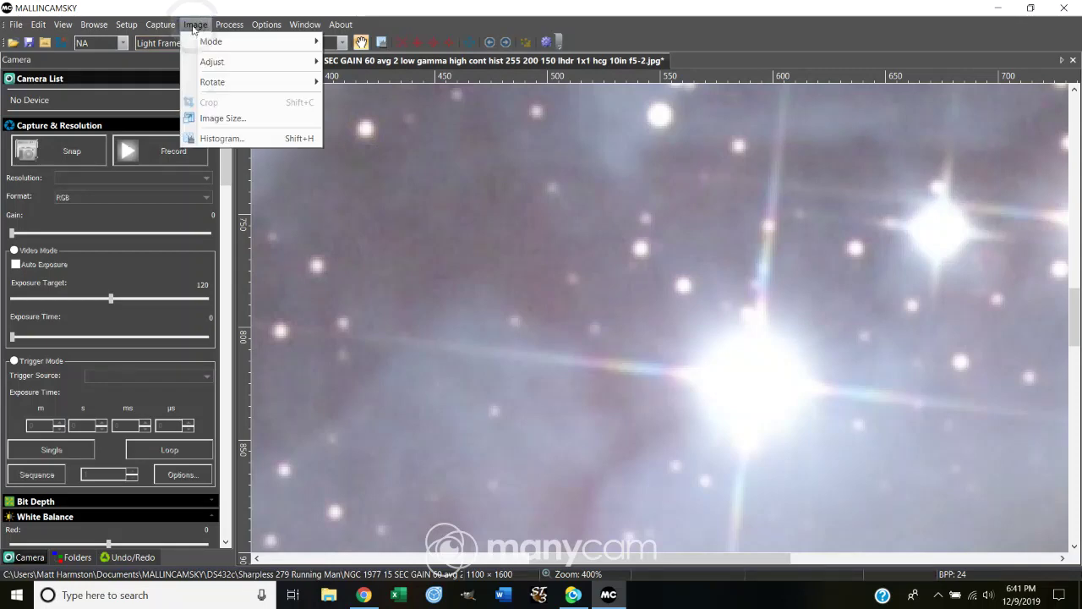
mouse_move(230, 27)
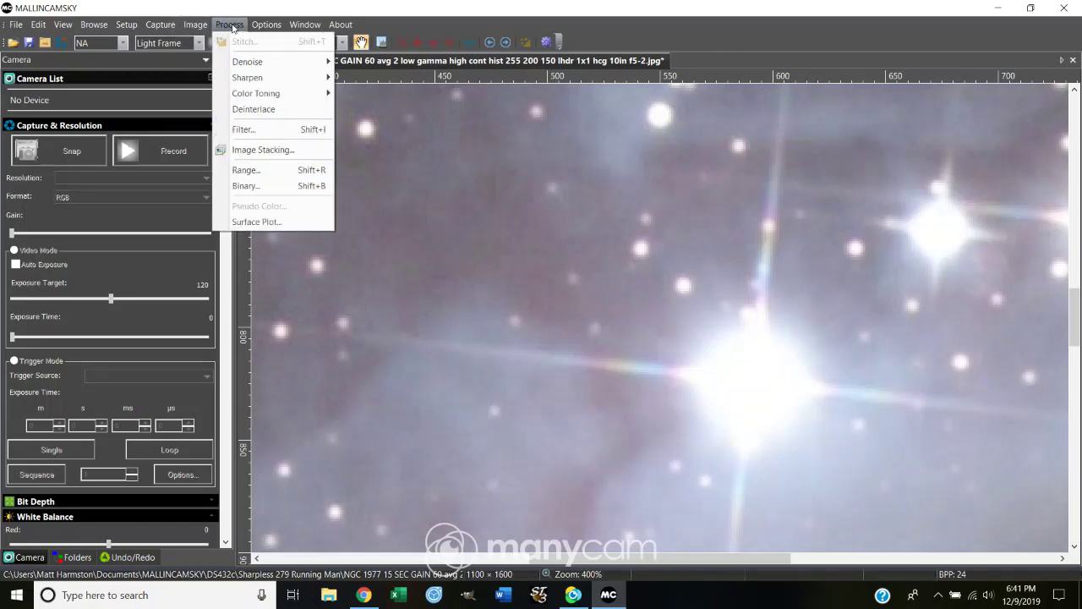
mouse_move(246, 66)
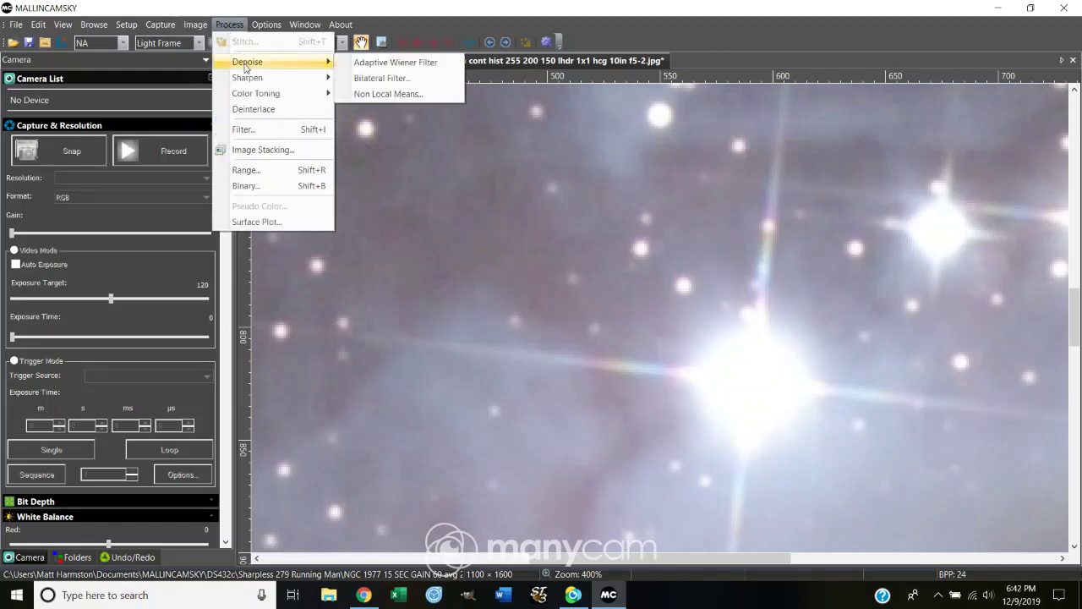
left_click(397, 64)
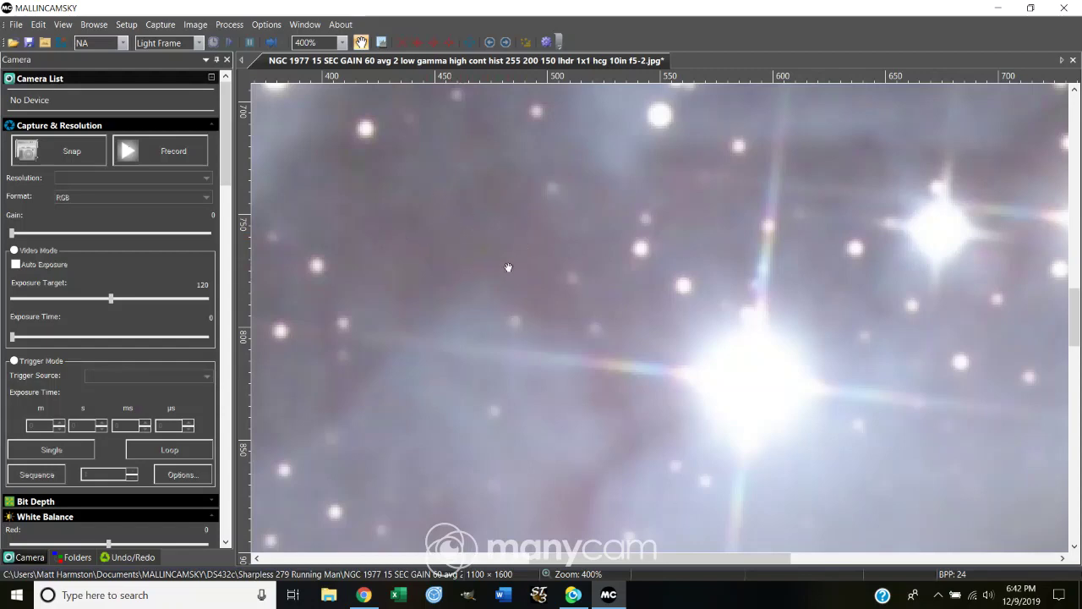
scroll(509, 267, "down", 5)
scroll(510, 267, "down", 1)
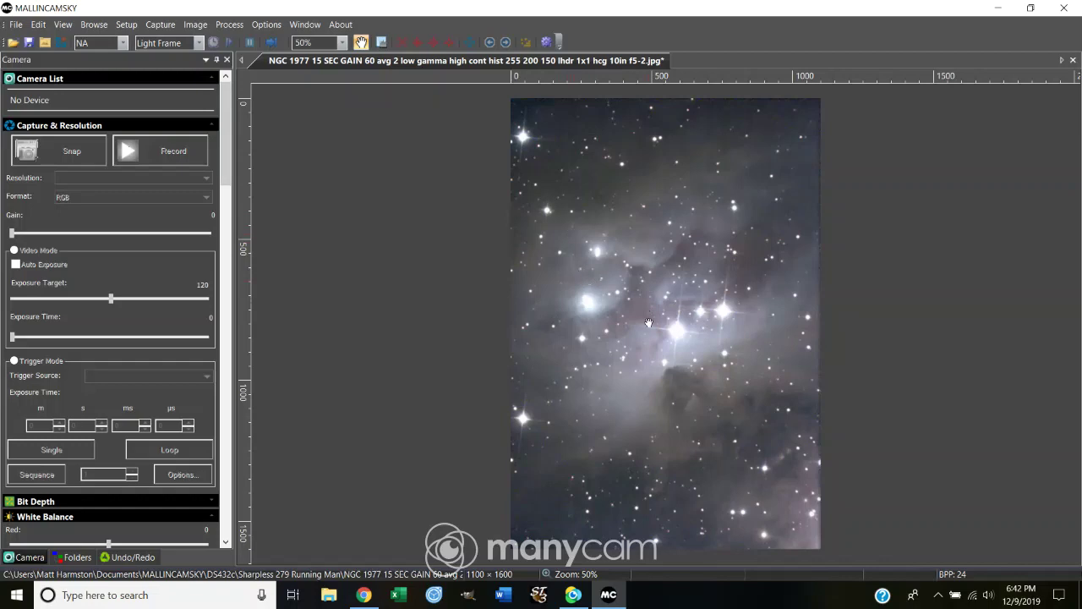
scroll(645, 322, "up", 4)
scroll(571, 293, "down", 2)
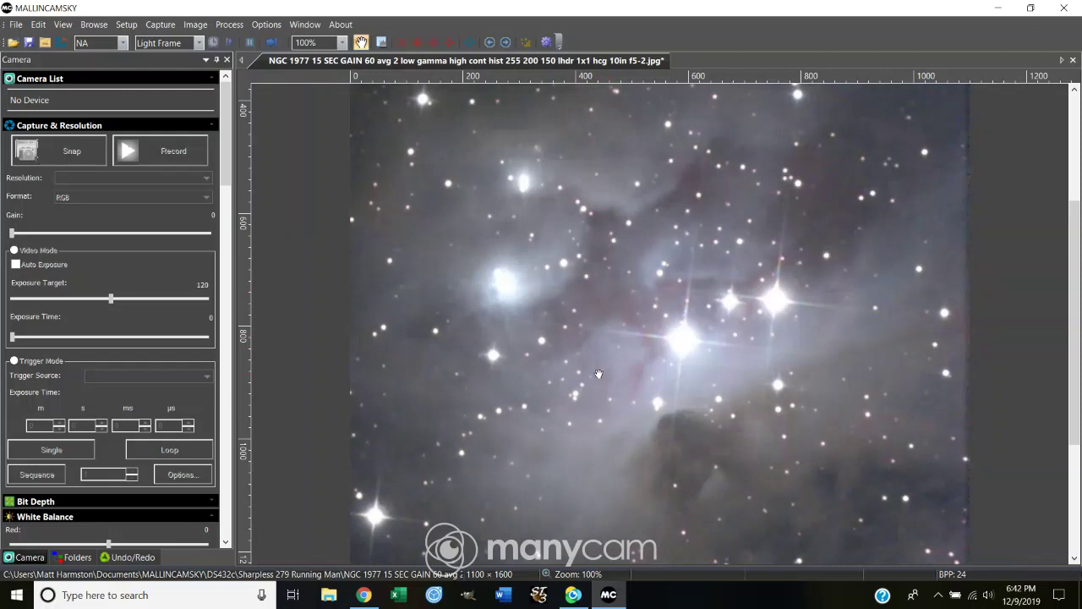
- Apply an Unsharp Mask with Radius 2, Threshold 54 and Amount 57
left_click(229, 24)
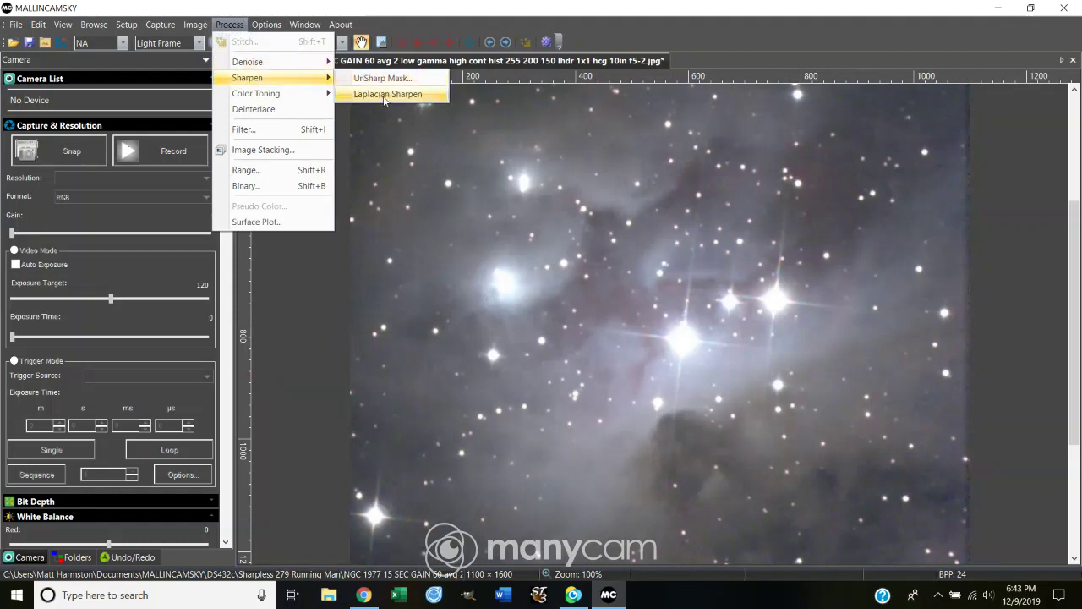
left_click(389, 80)
left_click_drag(463, 227, 126, 166)
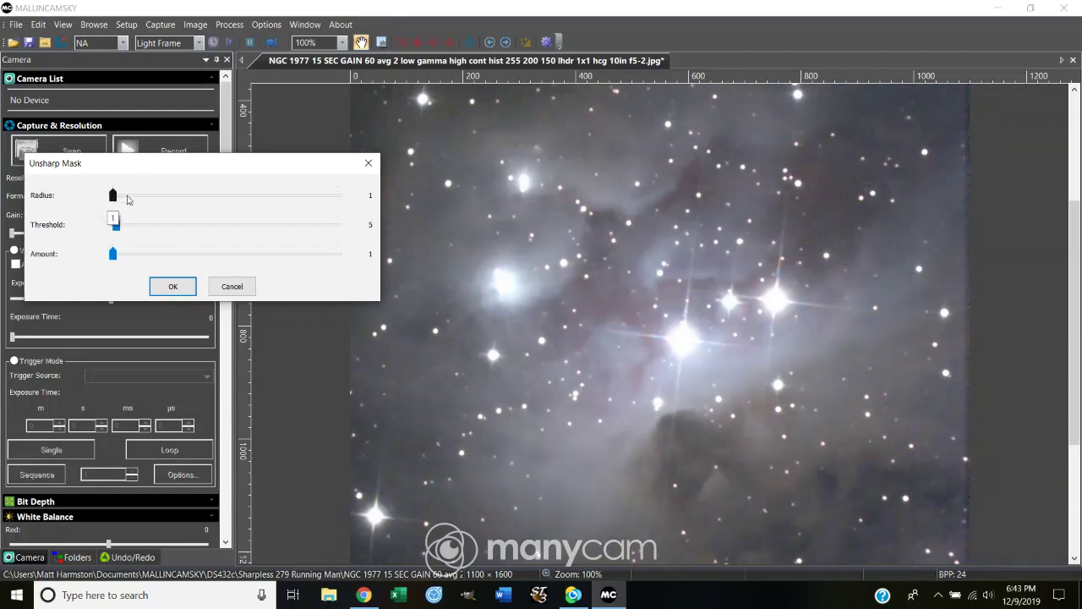
left_click(137, 195)
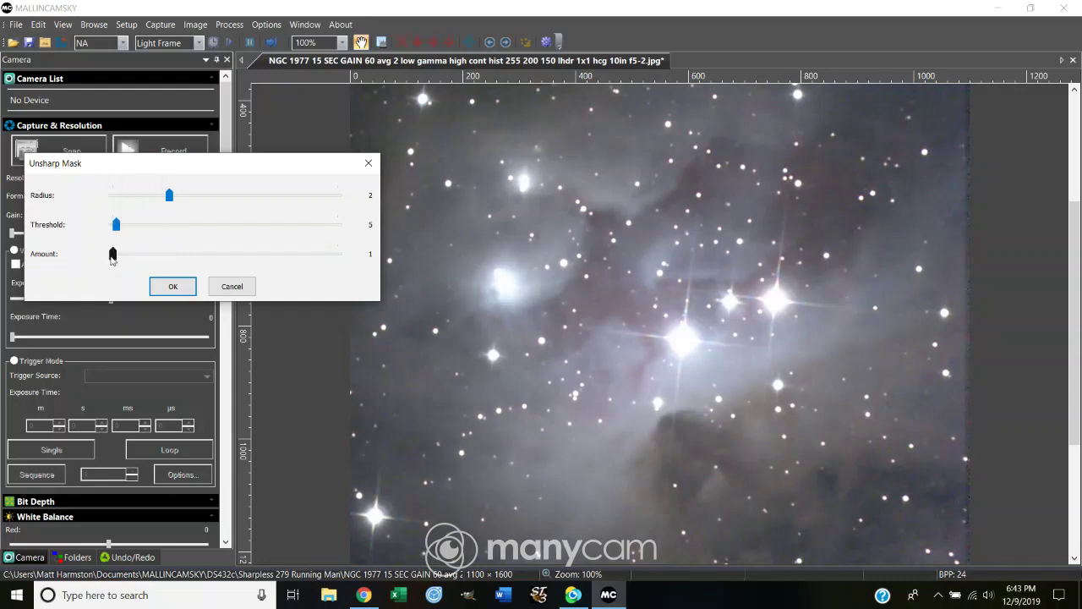
mouse_move(112, 253)
left_mouse_down()
mouse_move(121, 262)
mouse_move(135, 253)
mouse_move(136, 227)
mouse_move(143, 230)
mouse_move(114, 231)
left_mouse_up()
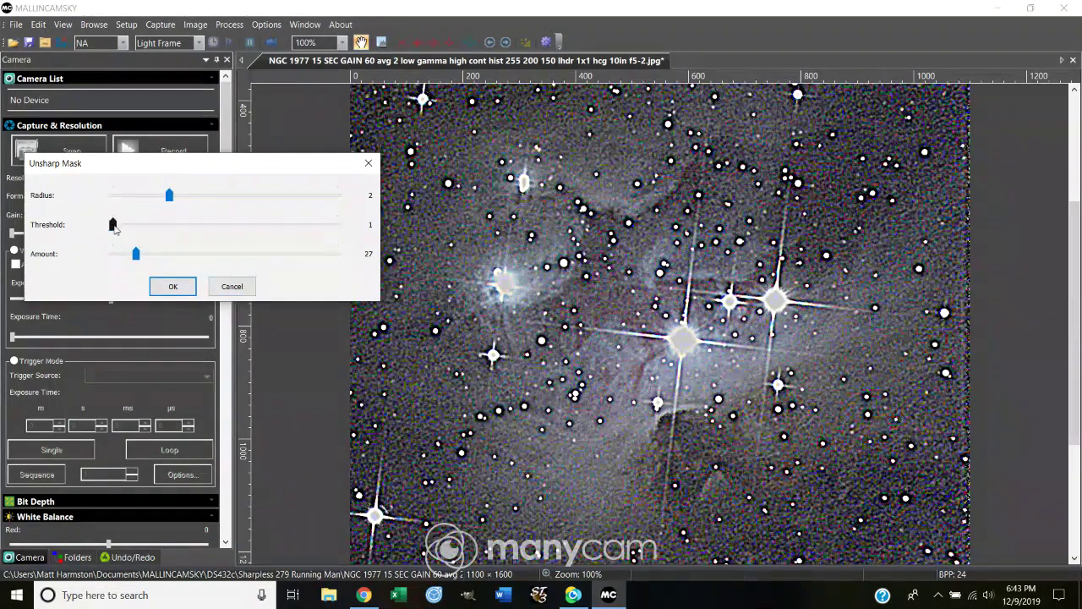
left_click_drag(112, 224, 163, 247)
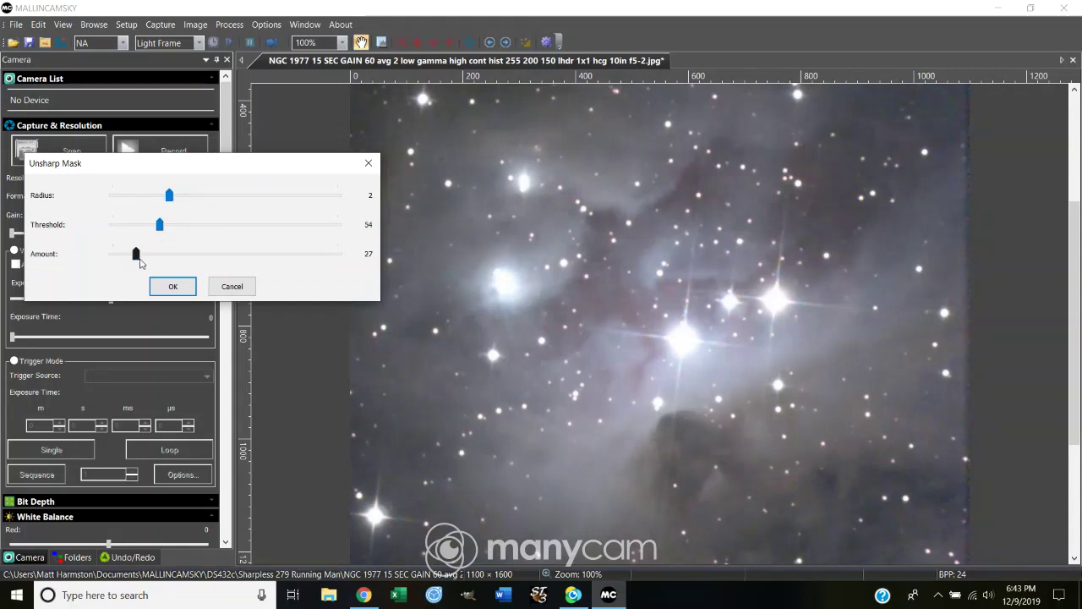
left_click_drag(136, 253, 162, 253)
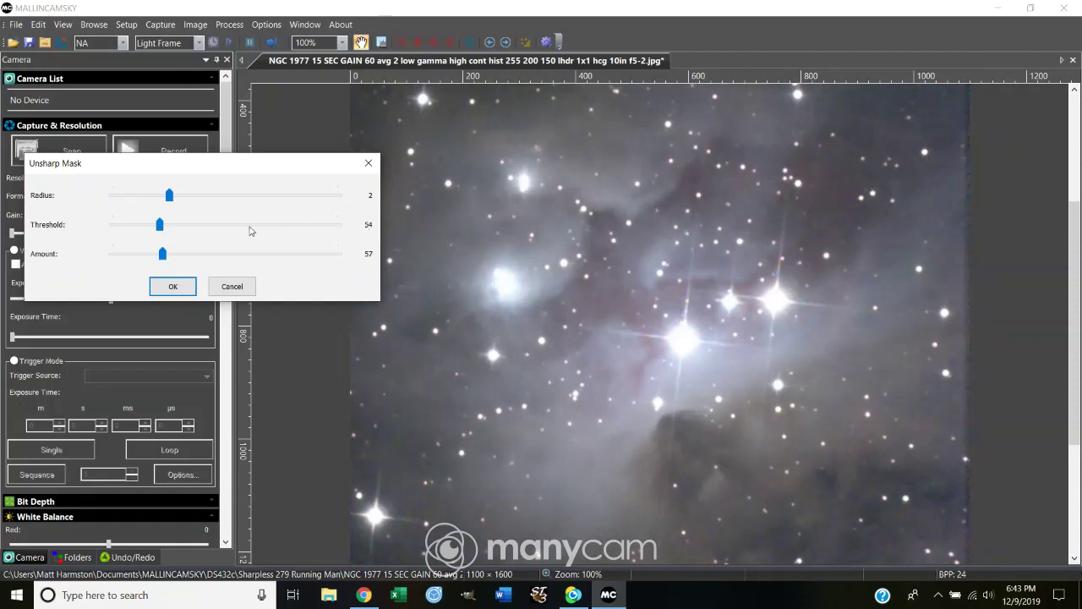
left_click(172, 287)
- Zoom in and out on the sharpened nebula, then show the Undo/Redo history list
scroll(622, 320, "up", 3)
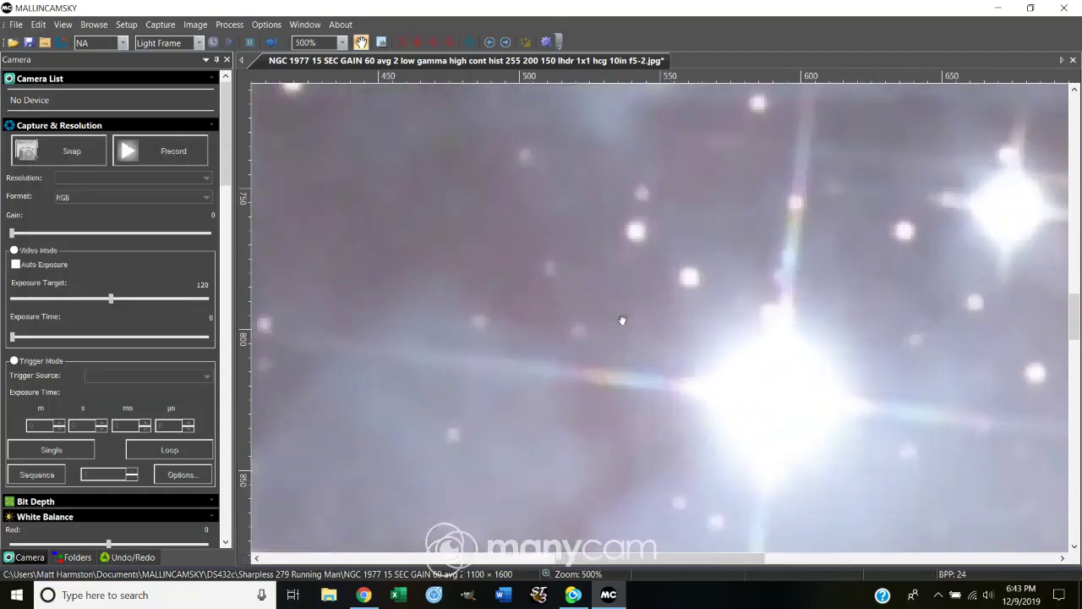
scroll(623, 320, "down", 4)
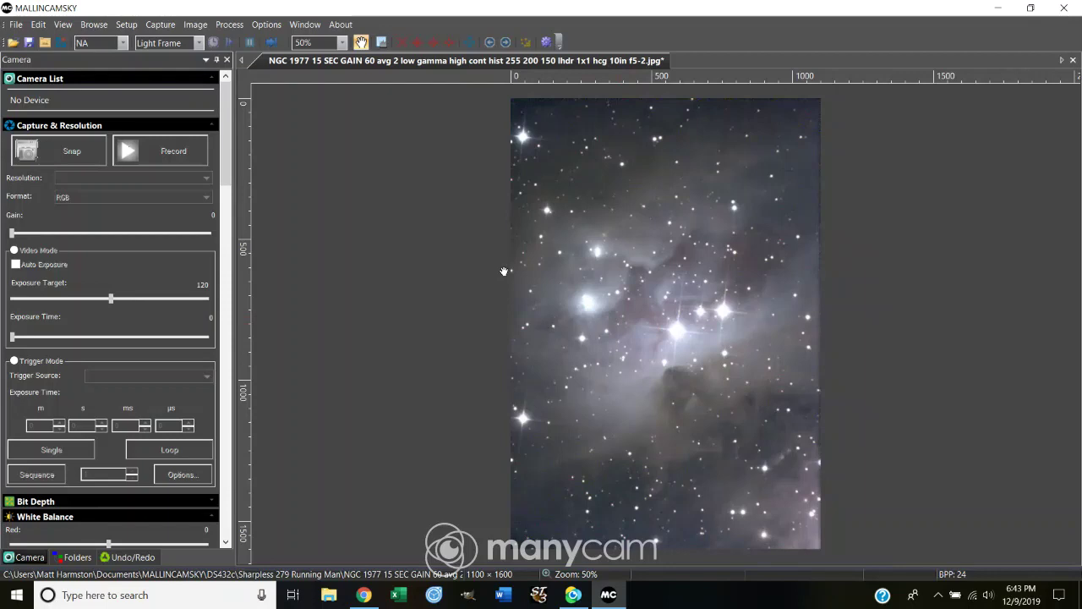
scroll(668, 334, "up", 4)
scroll(668, 336, "up", 2)
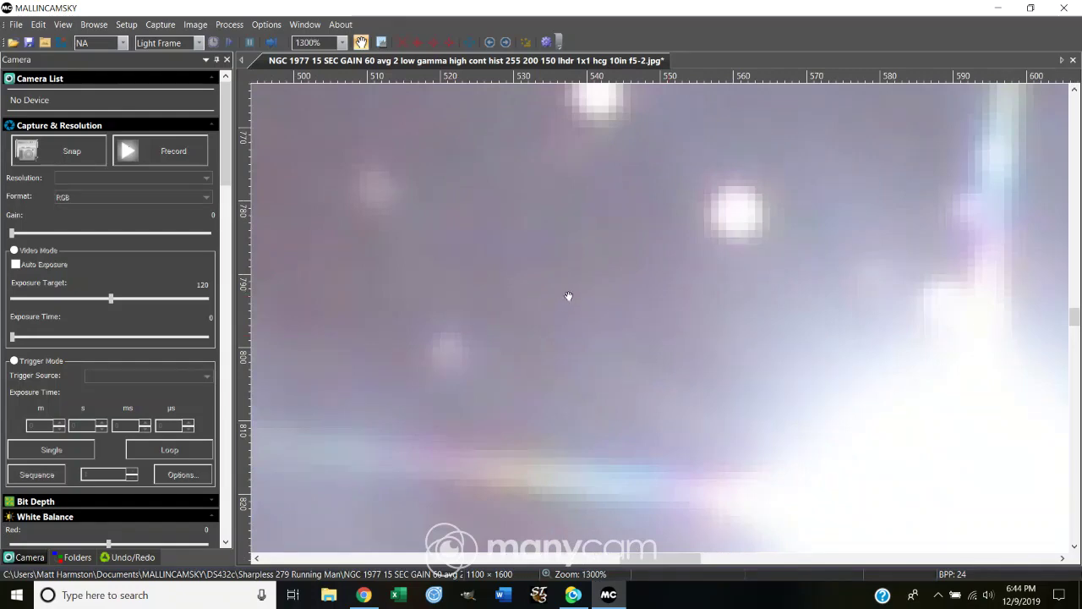
scroll(571, 296, "down", 5)
scroll(573, 296, "down", 3)
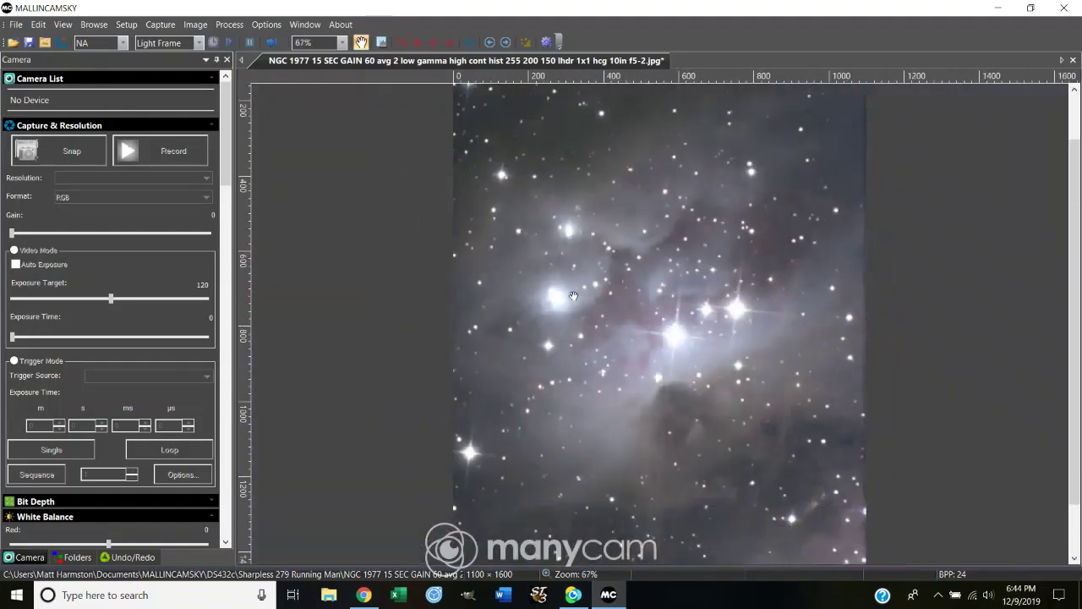
scroll(509, 307, "up", 1)
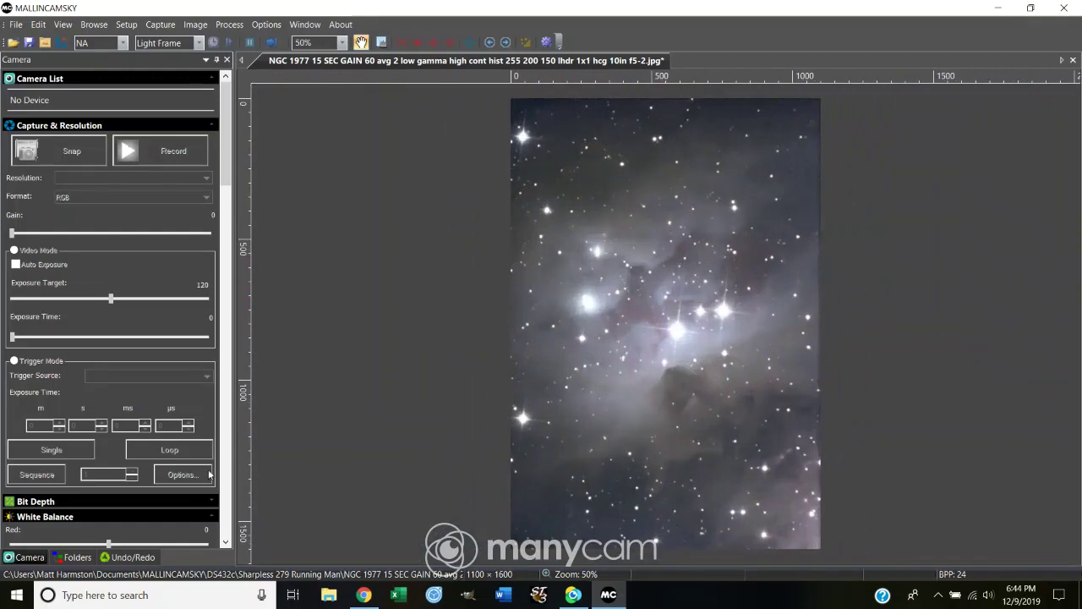
left_click(132, 557)
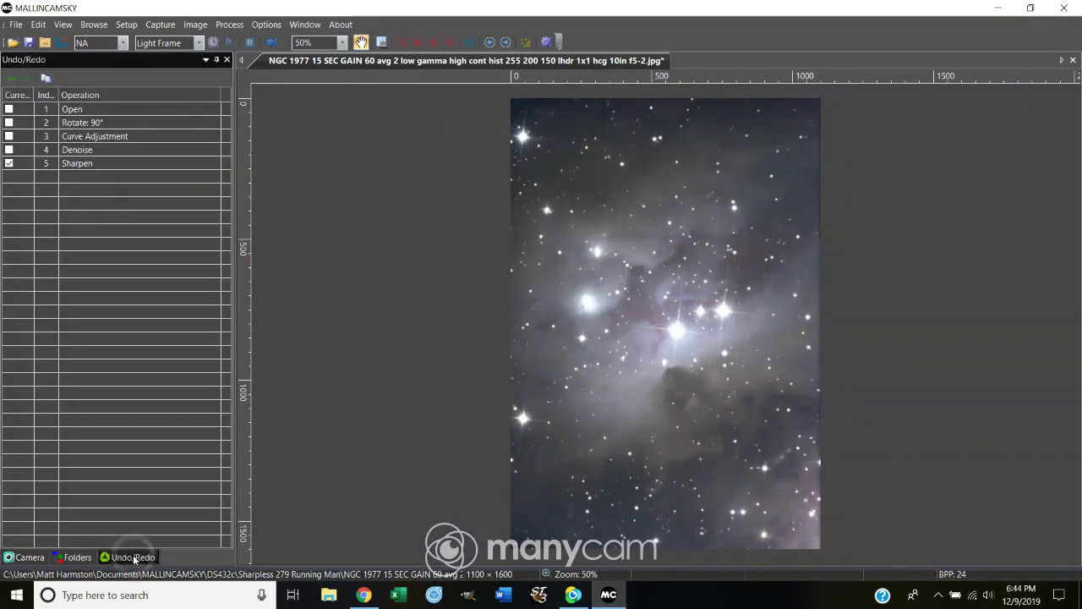
- Revert the image to its Denoise state in the history, undoing the Sharpen step
left_click(32, 560)
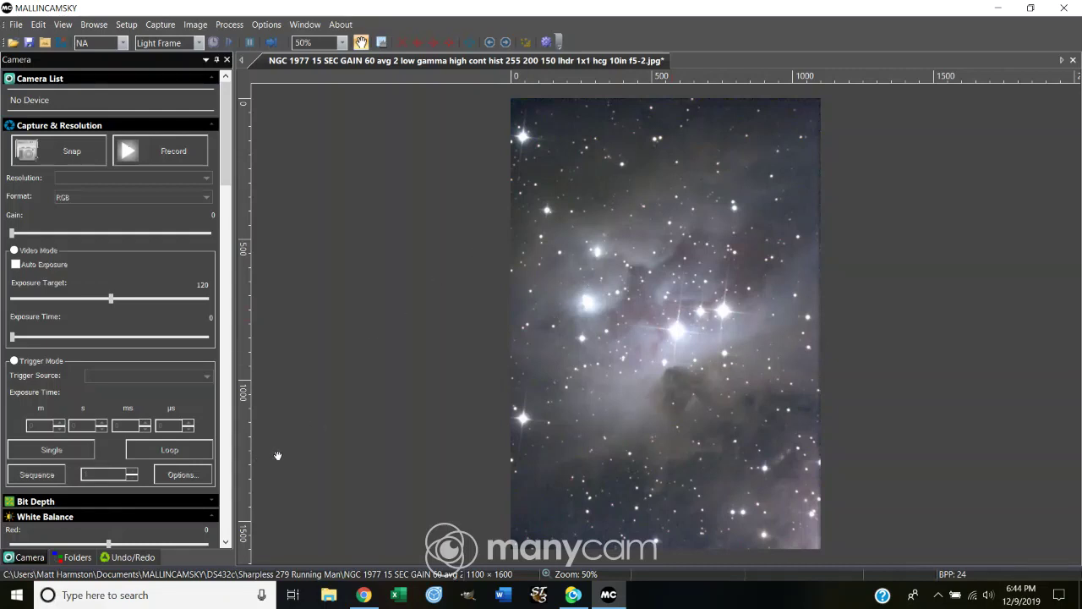
left_click(129, 558)
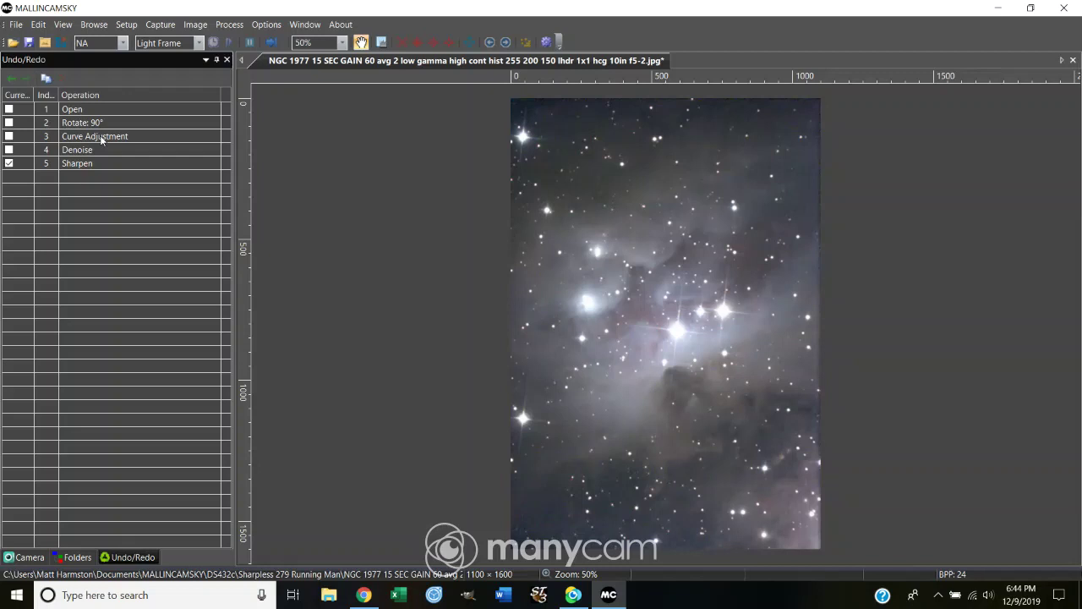
left_click(10, 136)
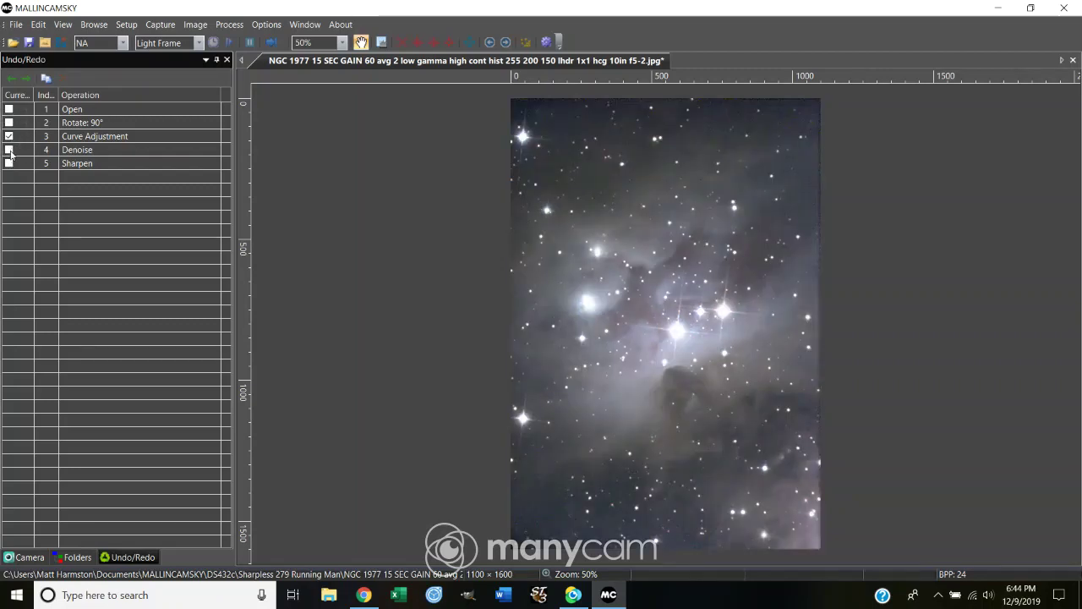
left_click(9, 149)
- Reapply an Unsharp Mask with the threshold raised from 5 to 45
left_click(237, 27)
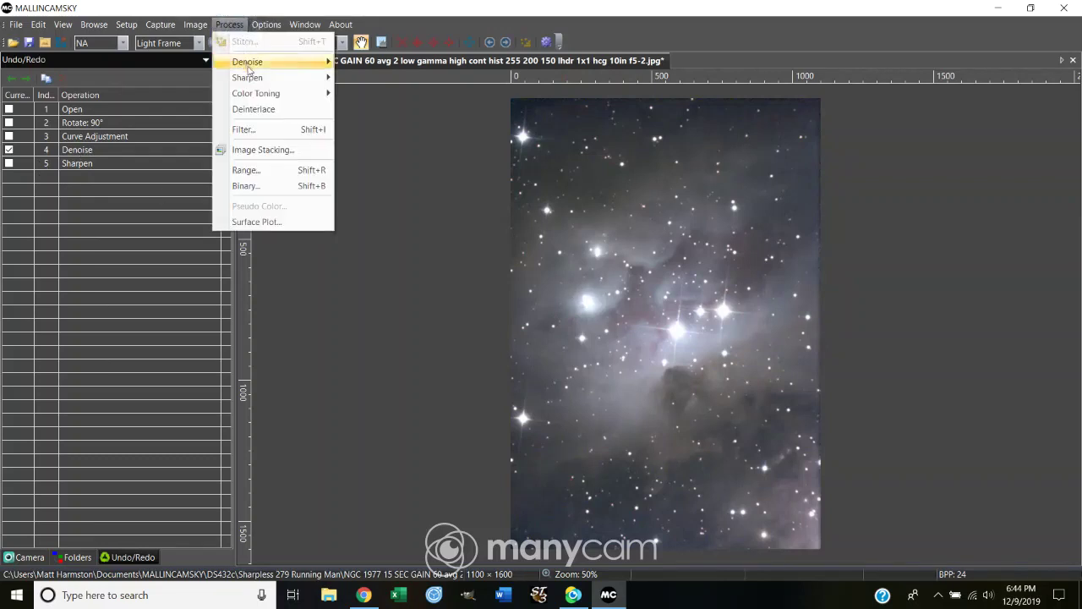
mouse_move(245, 77)
left_click(400, 79)
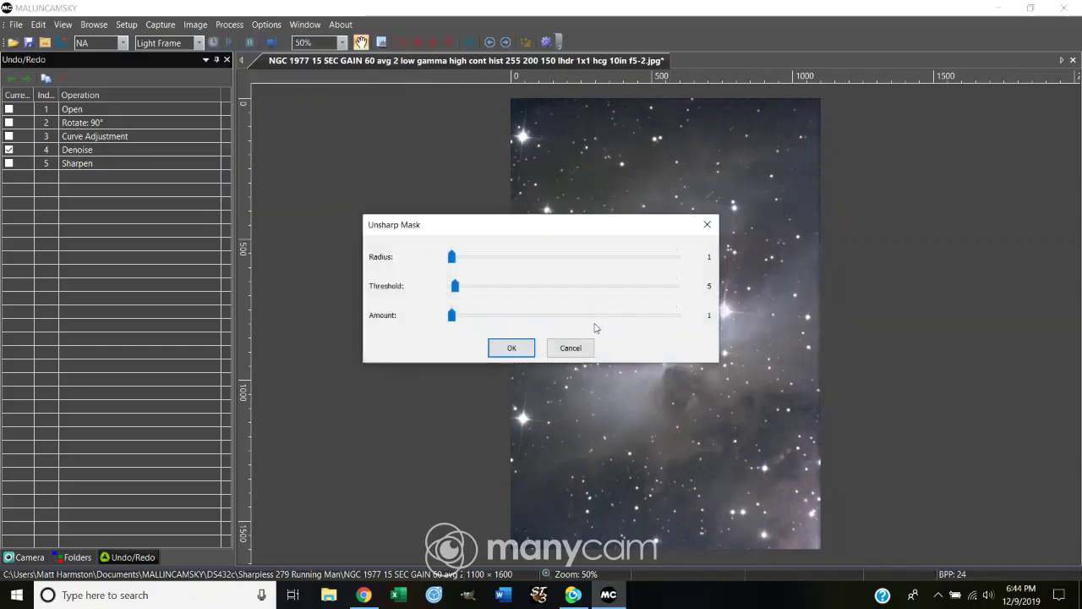
left_click_drag(453, 258, 544, 266)
left_click_drag(455, 287, 483, 316)
left_click_drag(580, 223, 333, 171)
left_click(266, 297)
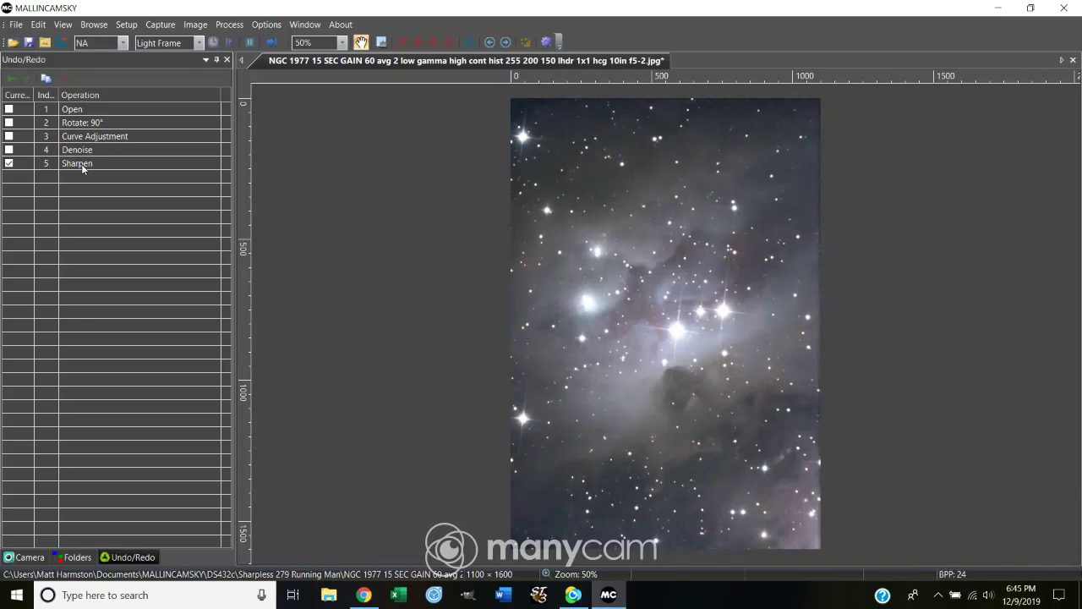
left_click(11, 110)
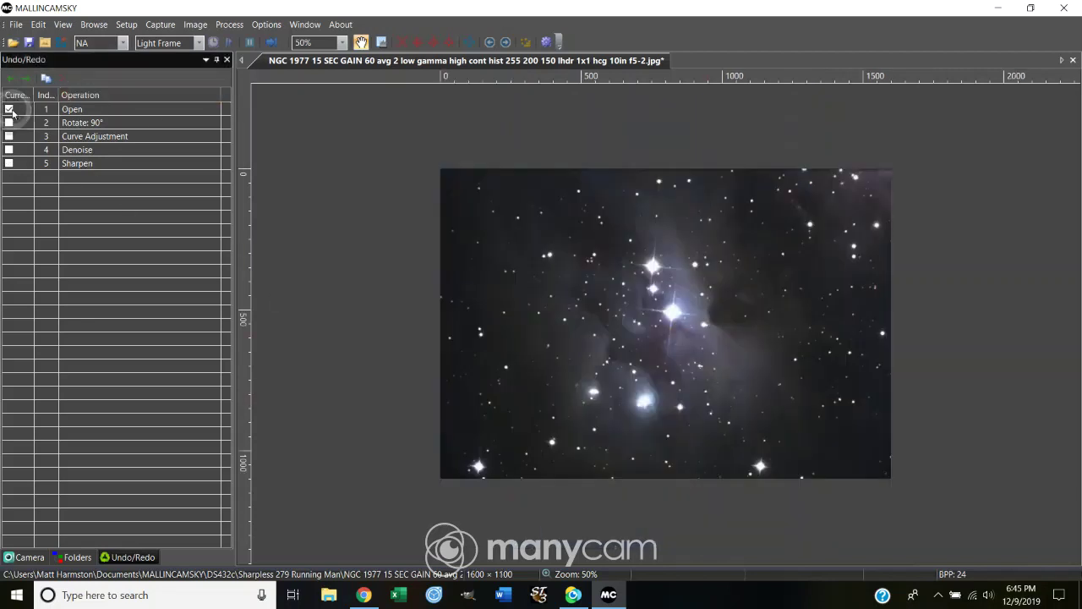
left_click(8, 164)
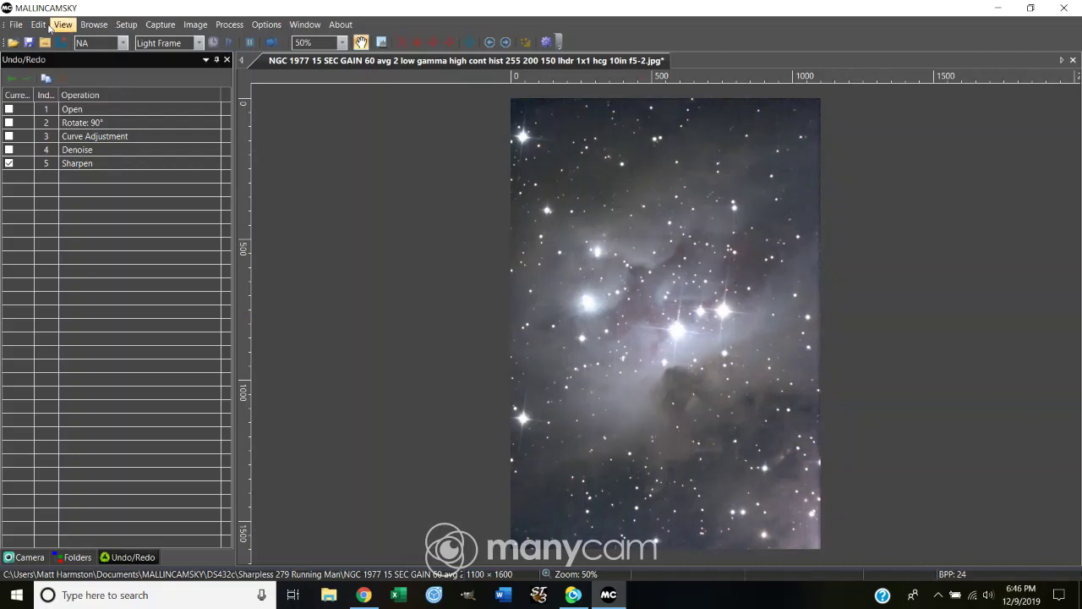
left_click(15, 24)
left_click(34, 91)
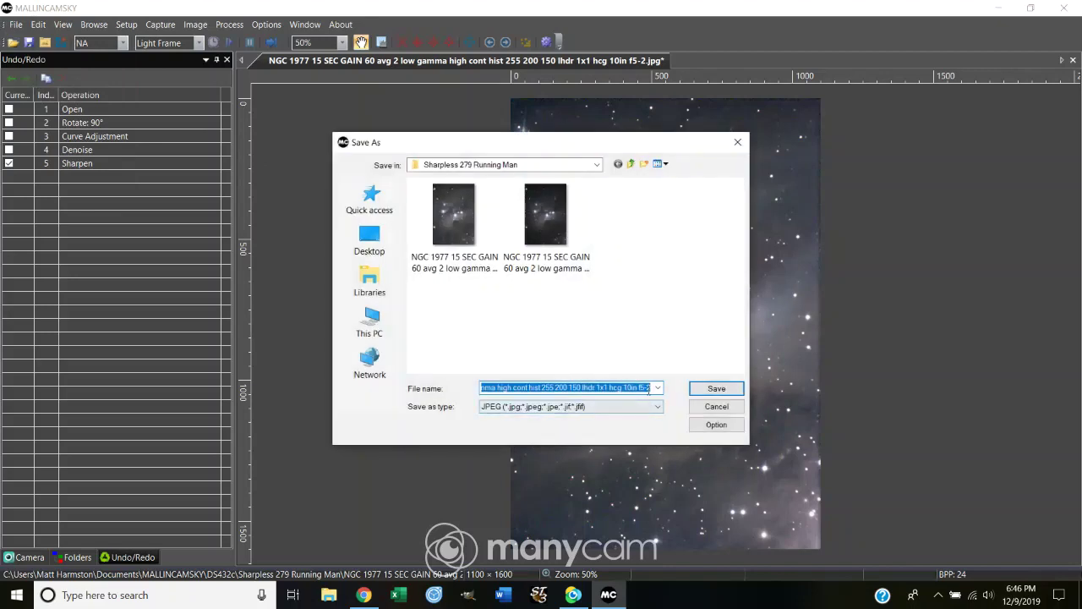
left_click(716, 274)
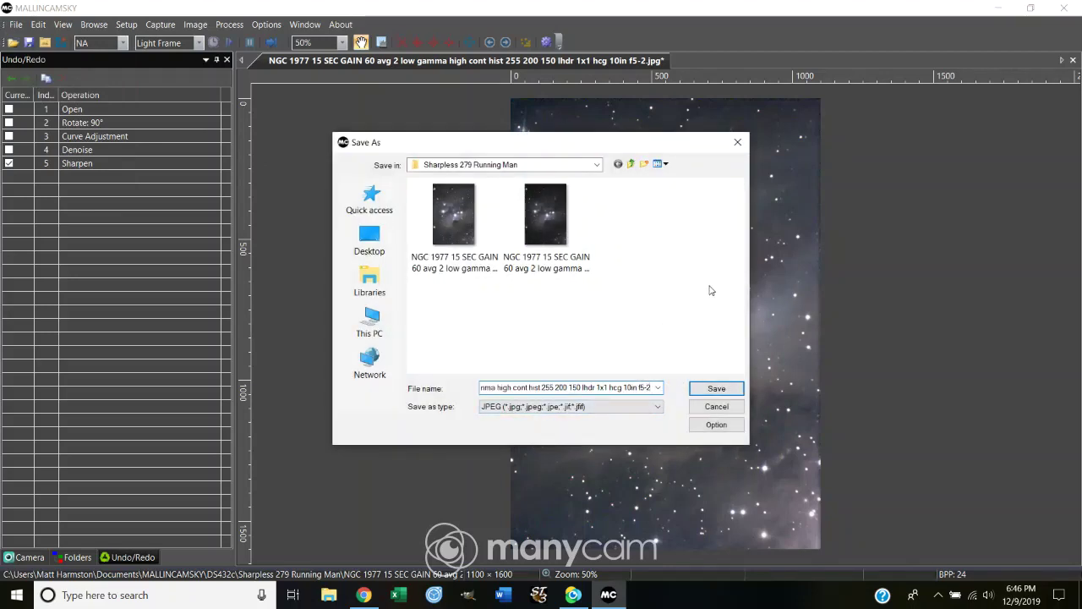
type("mcsky2")
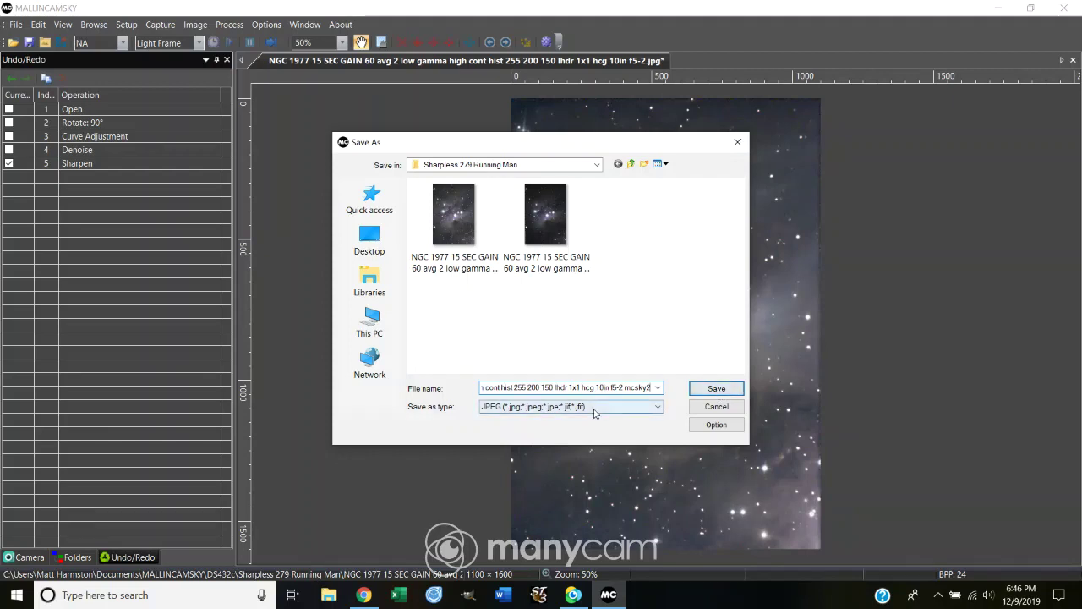
left_click(658, 407)
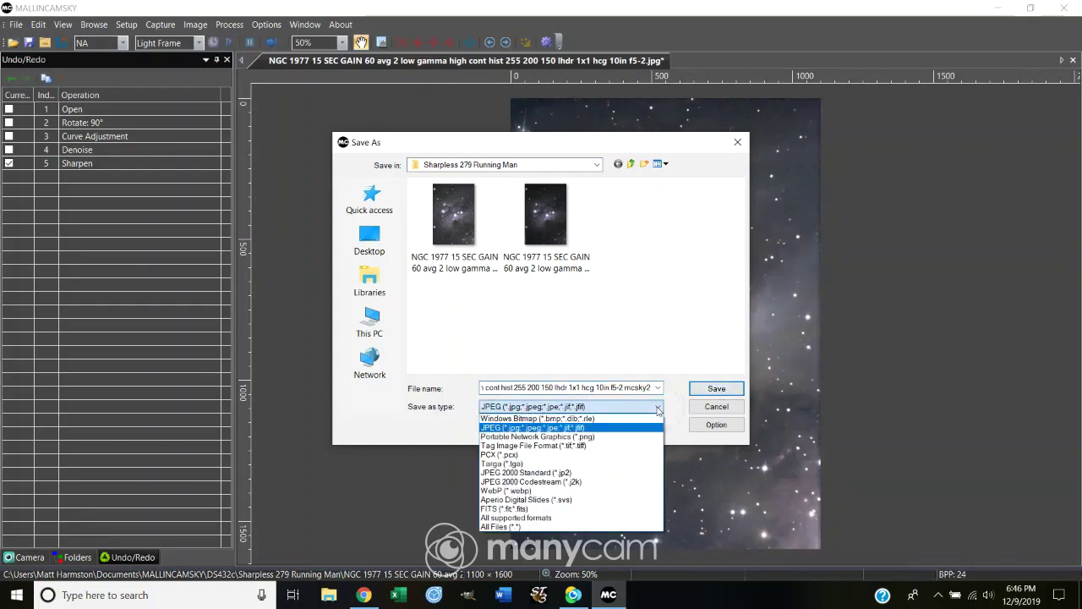
left_click(717, 407)
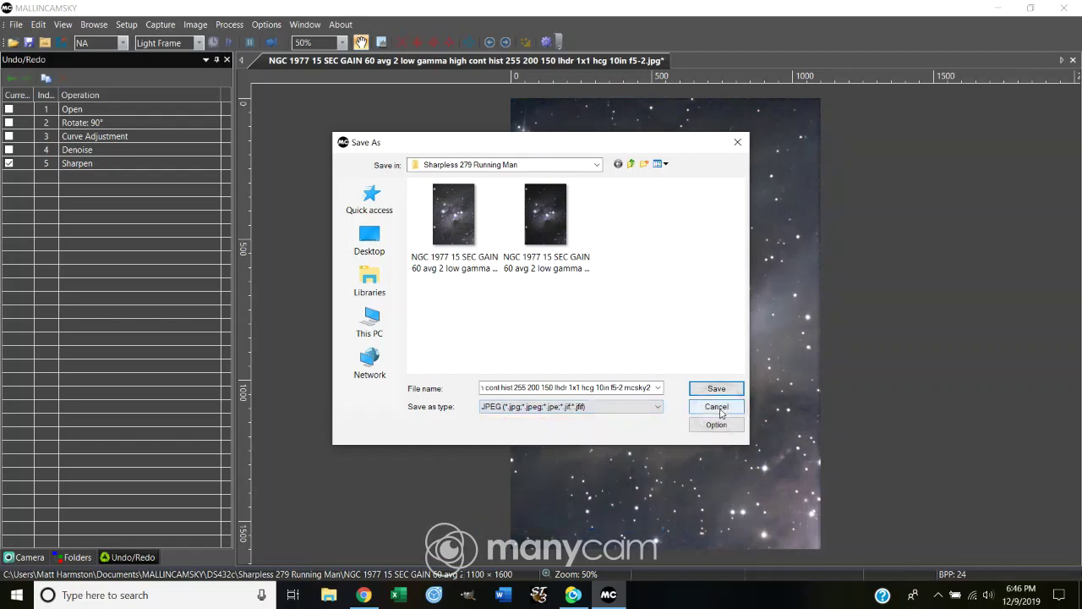
left_click(715, 408)
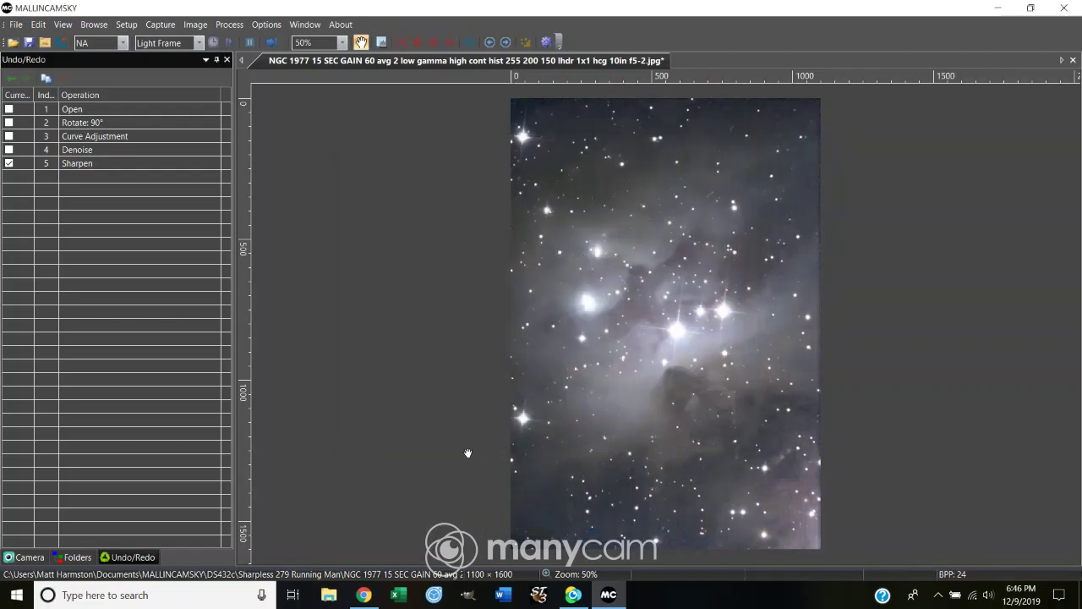